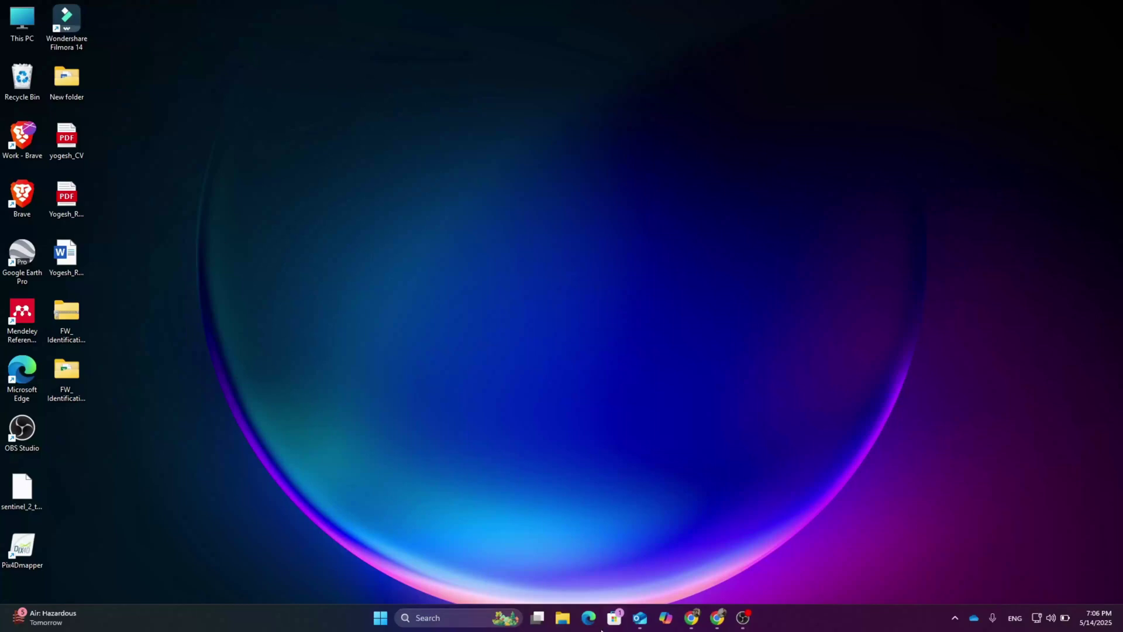
Start ENVI 6.1 from Windows search, then launch ENVI LiDAR from the Toolbox's LiDAR group.
click(469, 618)
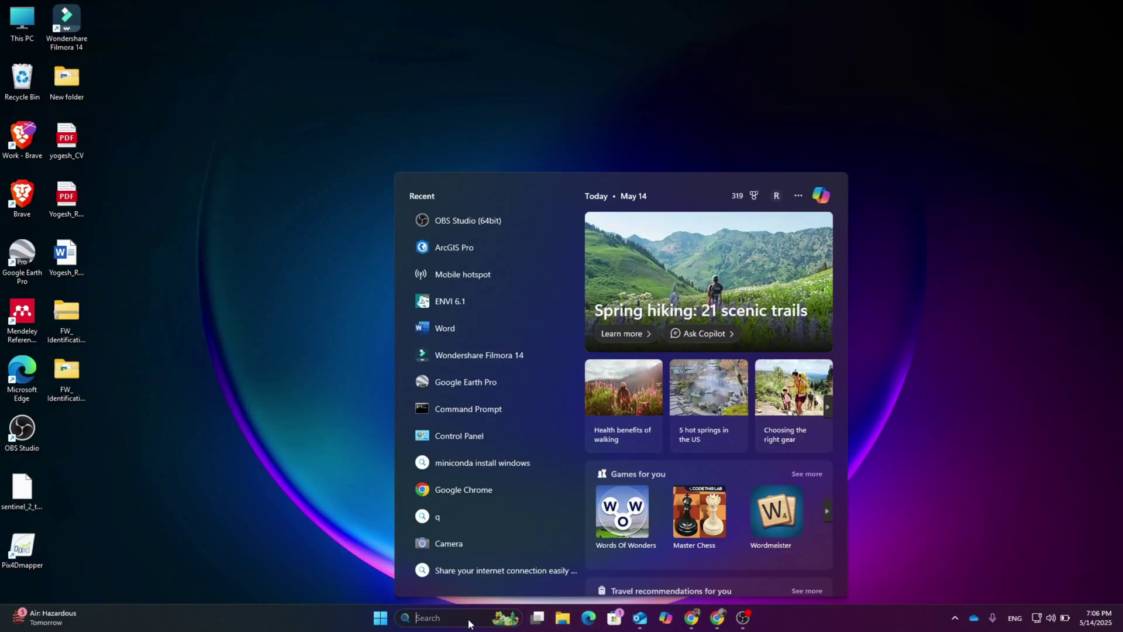
text(envi)
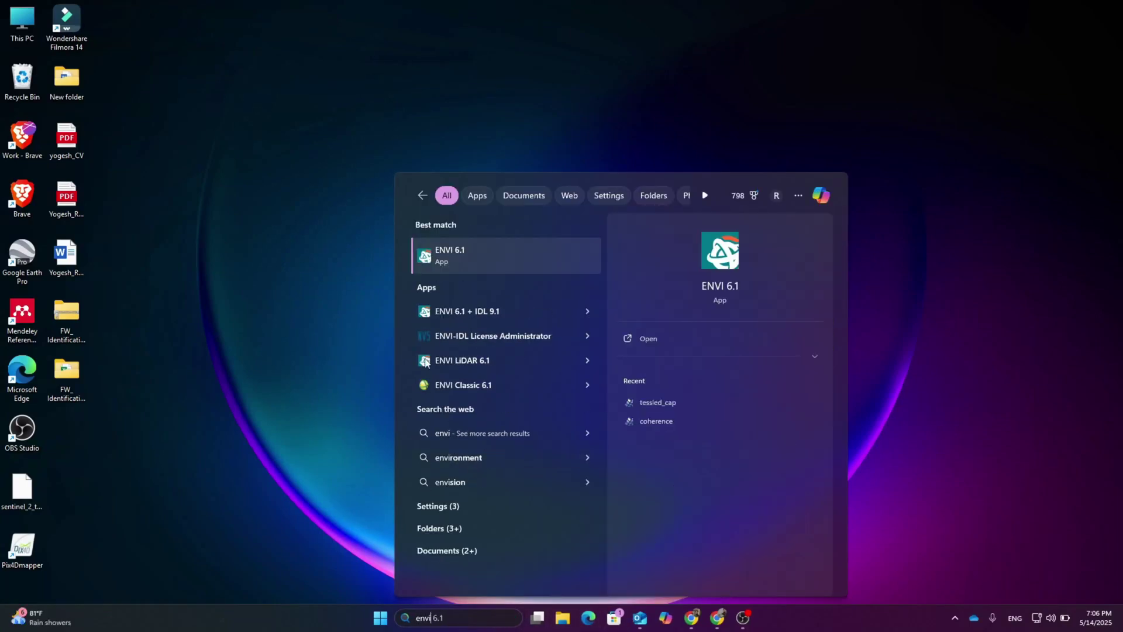
click(481, 255)
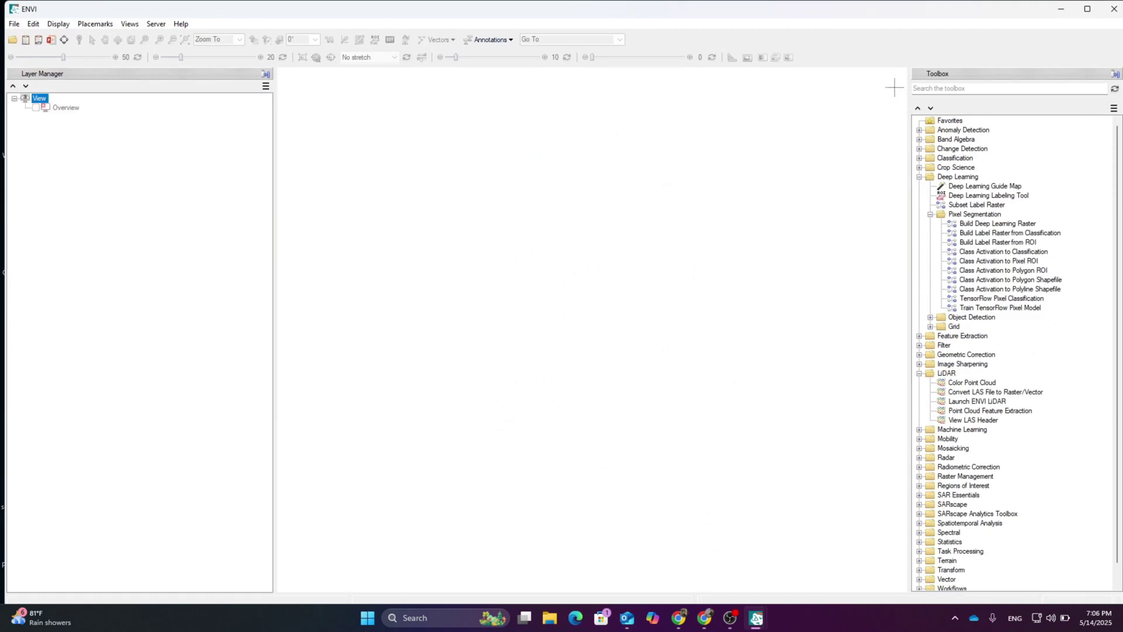
click(919, 178)
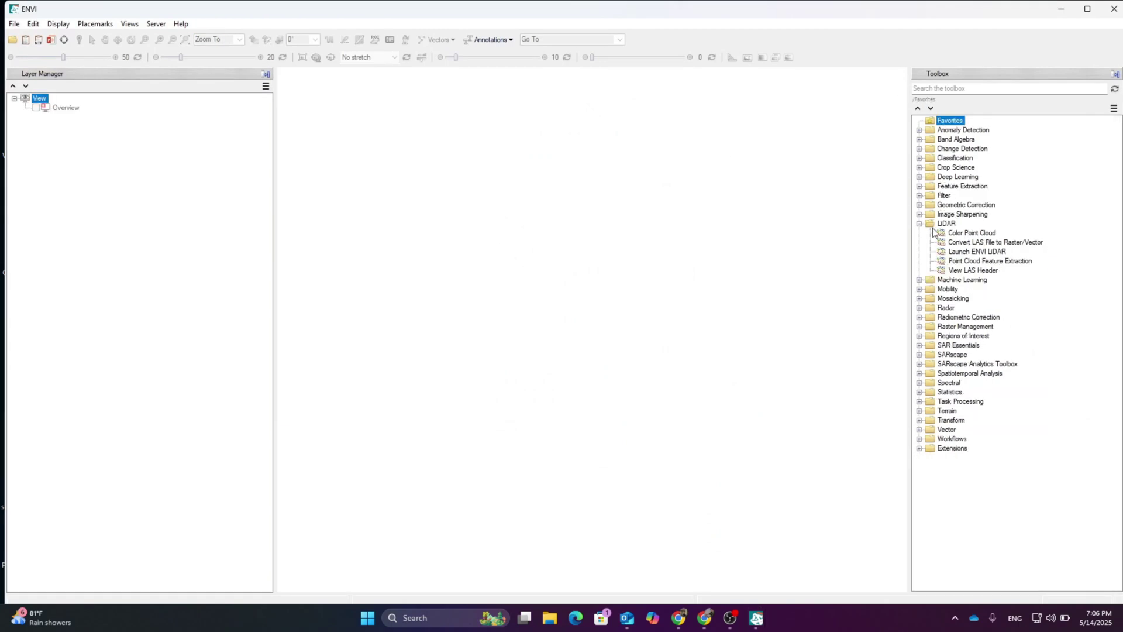
double_click(965, 251)
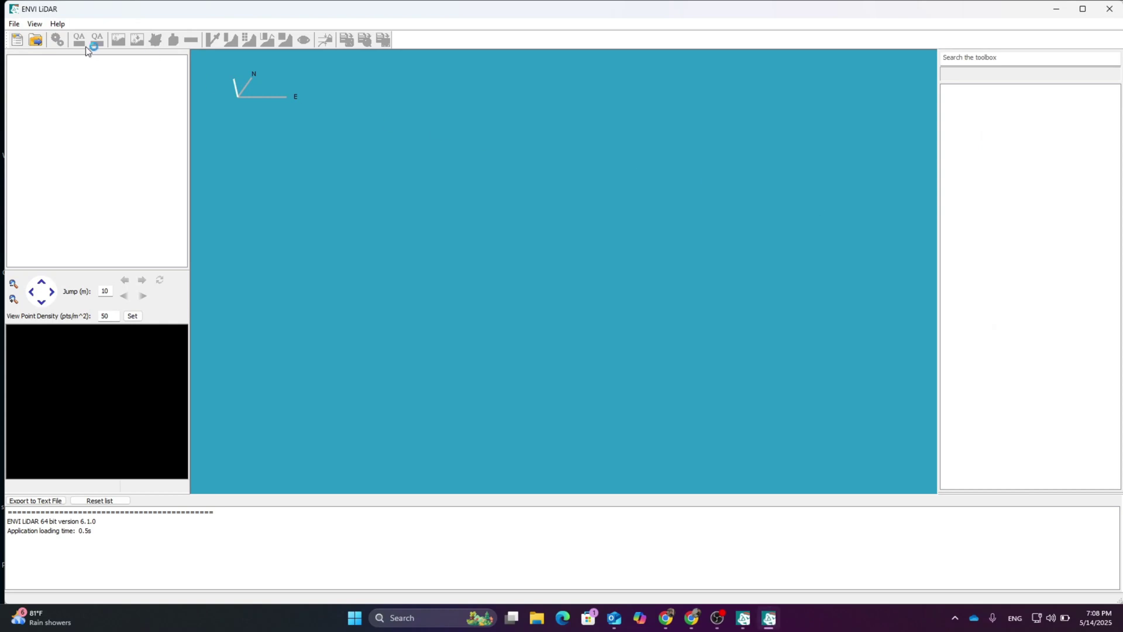
Create a new project named LiDAR_demo.ini in D:\LiDAR_youtube.
click(13, 24)
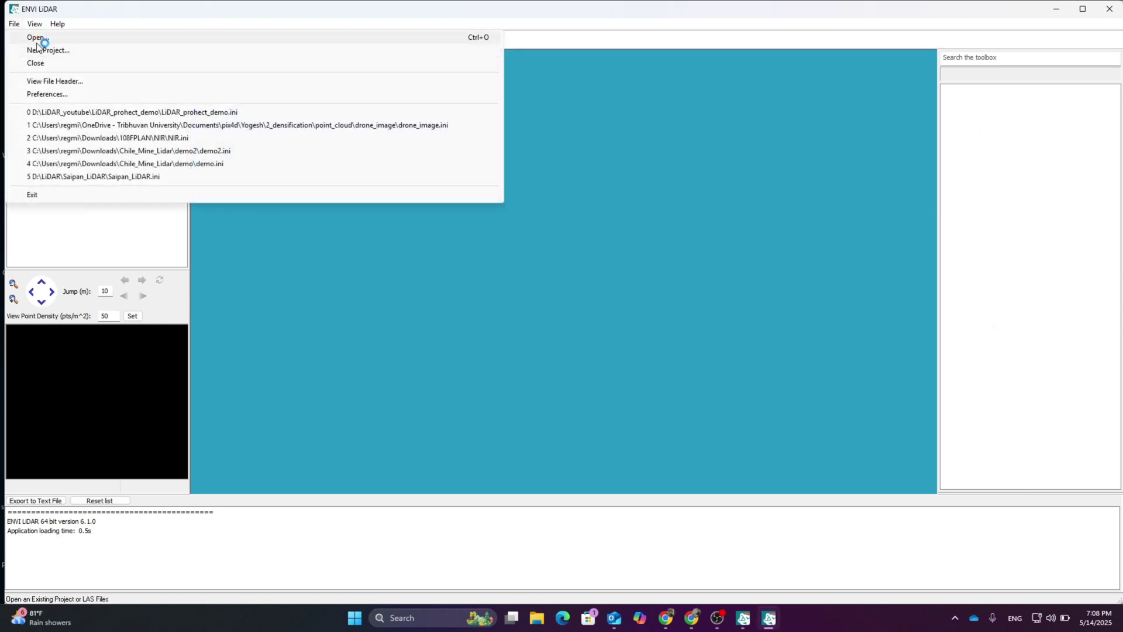
click(40, 52)
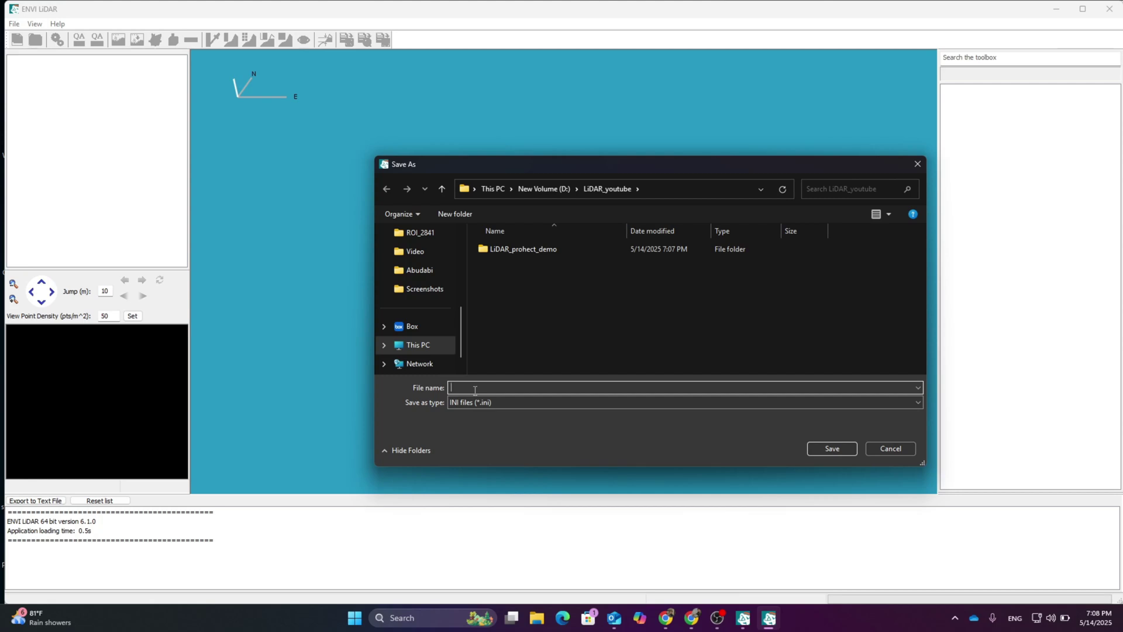
text(Li)
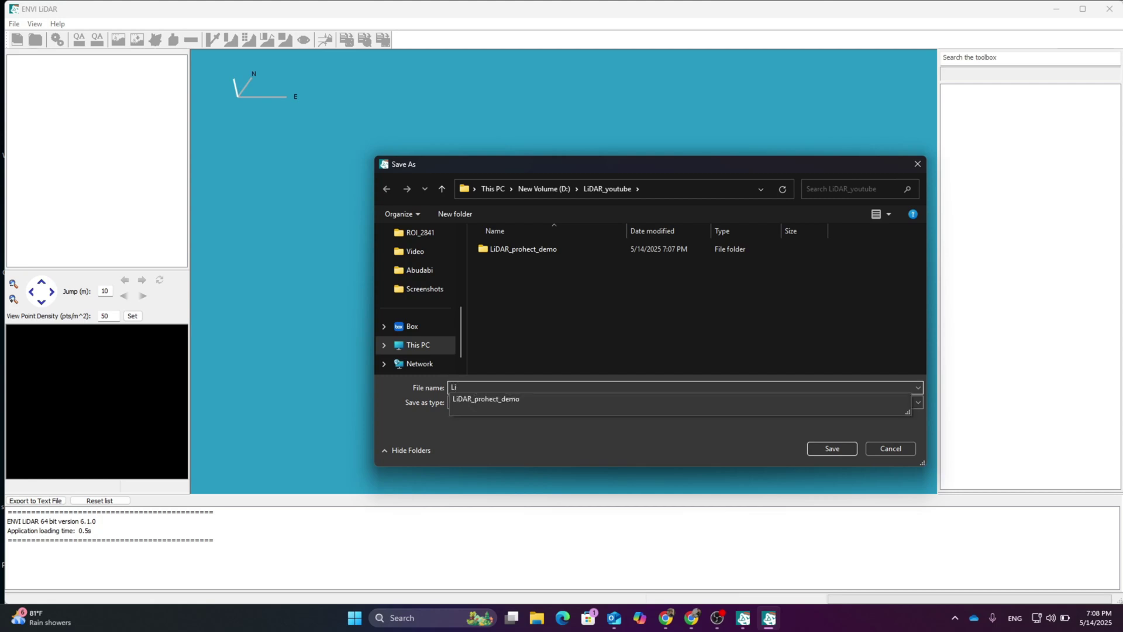
text(AR)
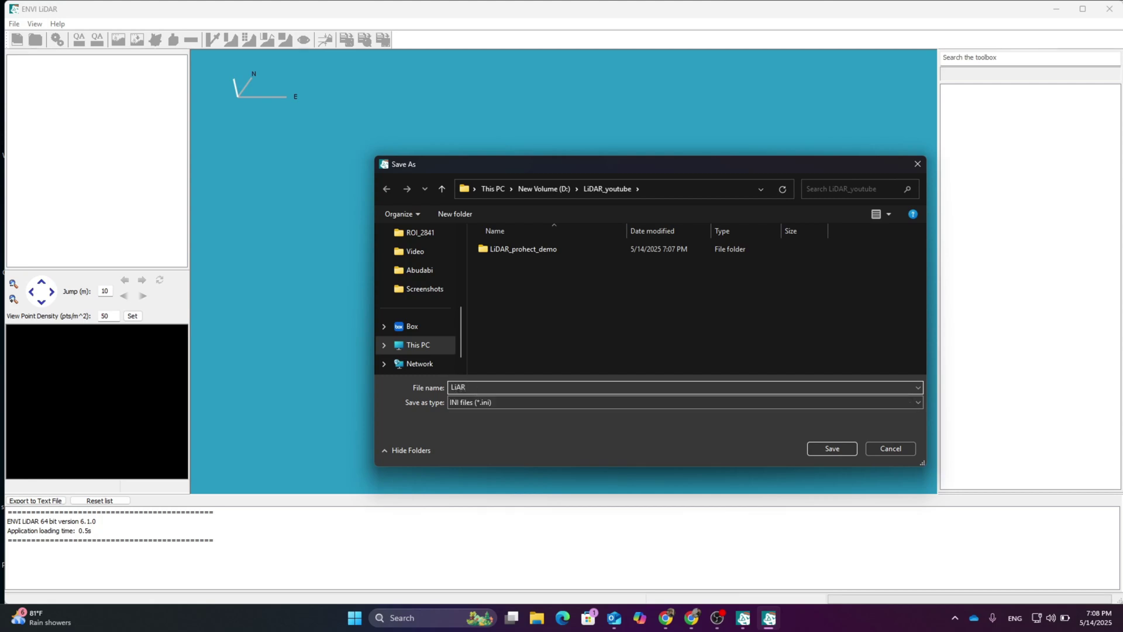
key(BackSpace)
key(BackSpace)
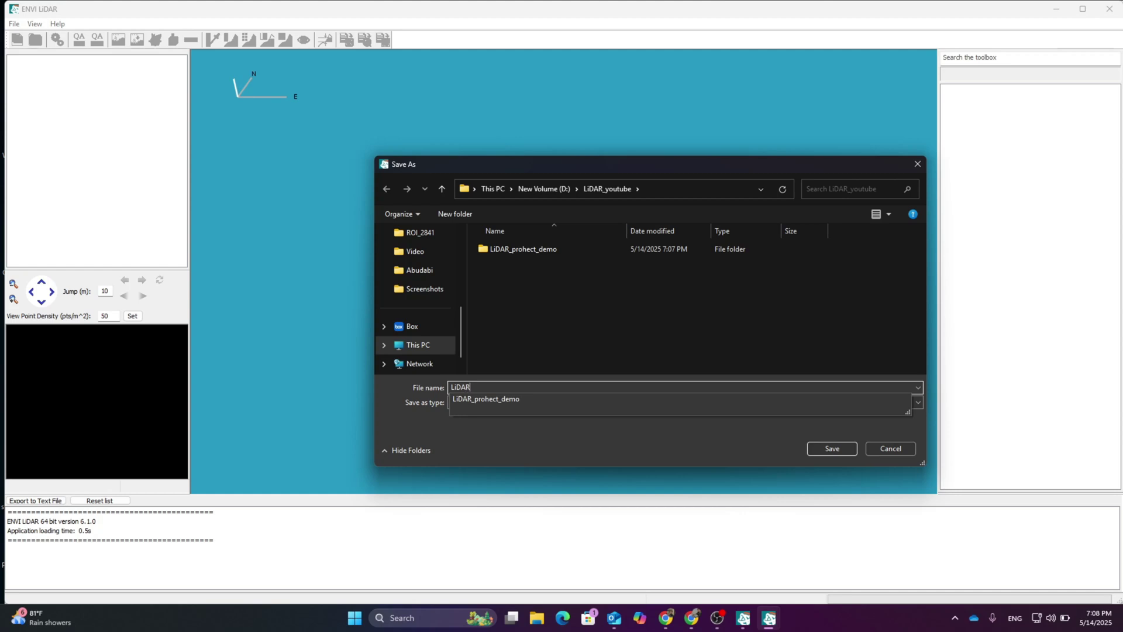
text(DAR_u)
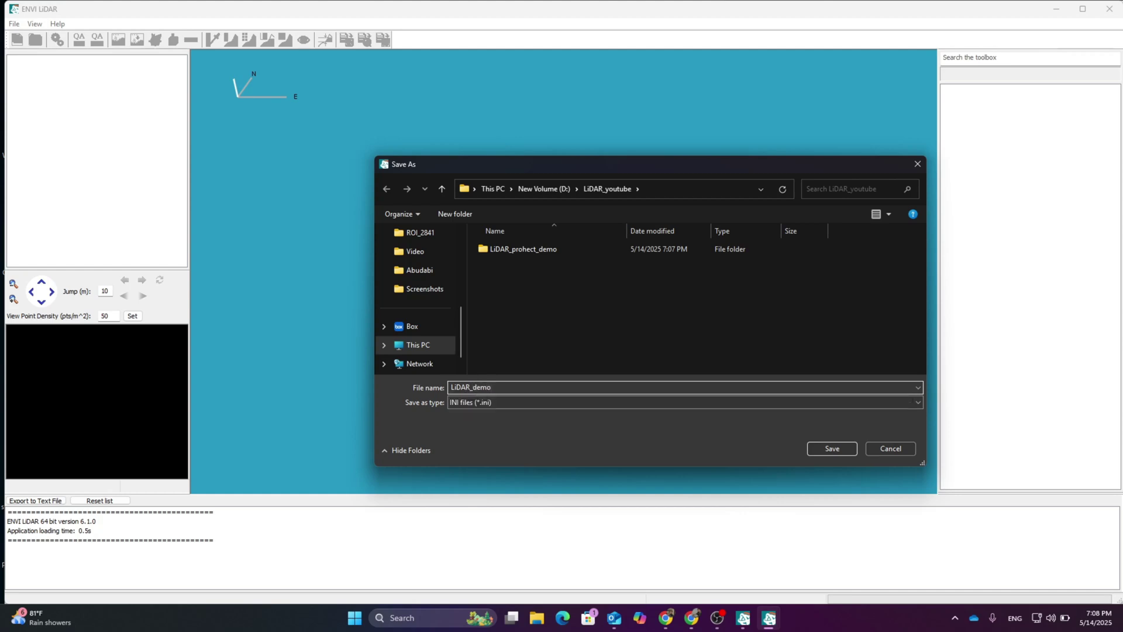
click(831, 445)
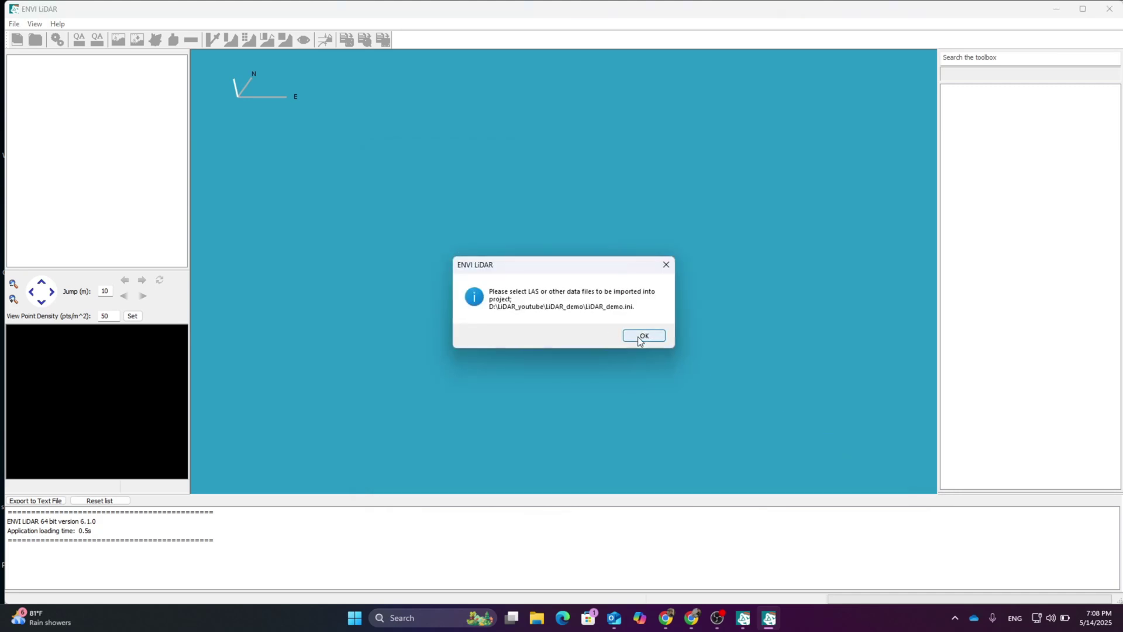
Browse the import file dialog to C:\Program Files.
click(640, 338)
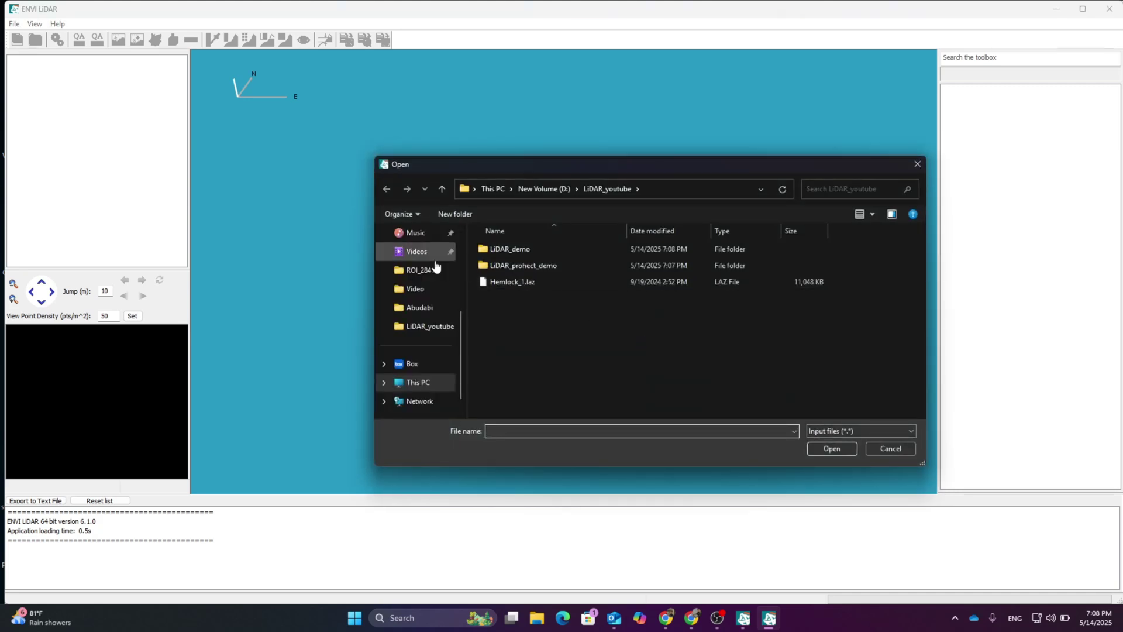
scroll(440, 327, up, 3)
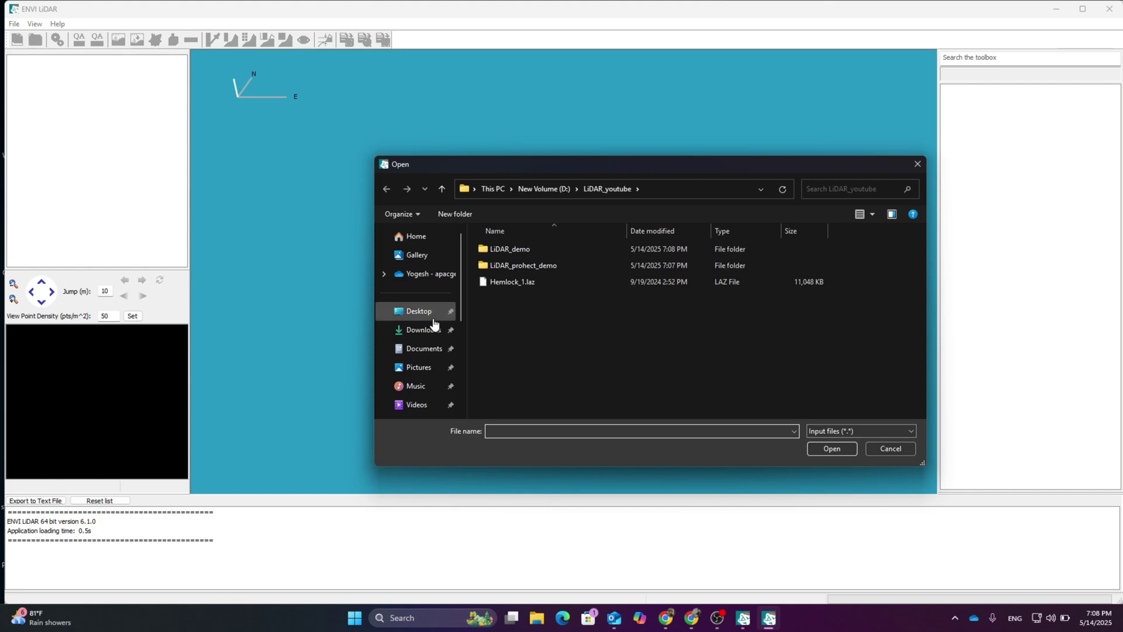
scroll(431, 334, down, 3)
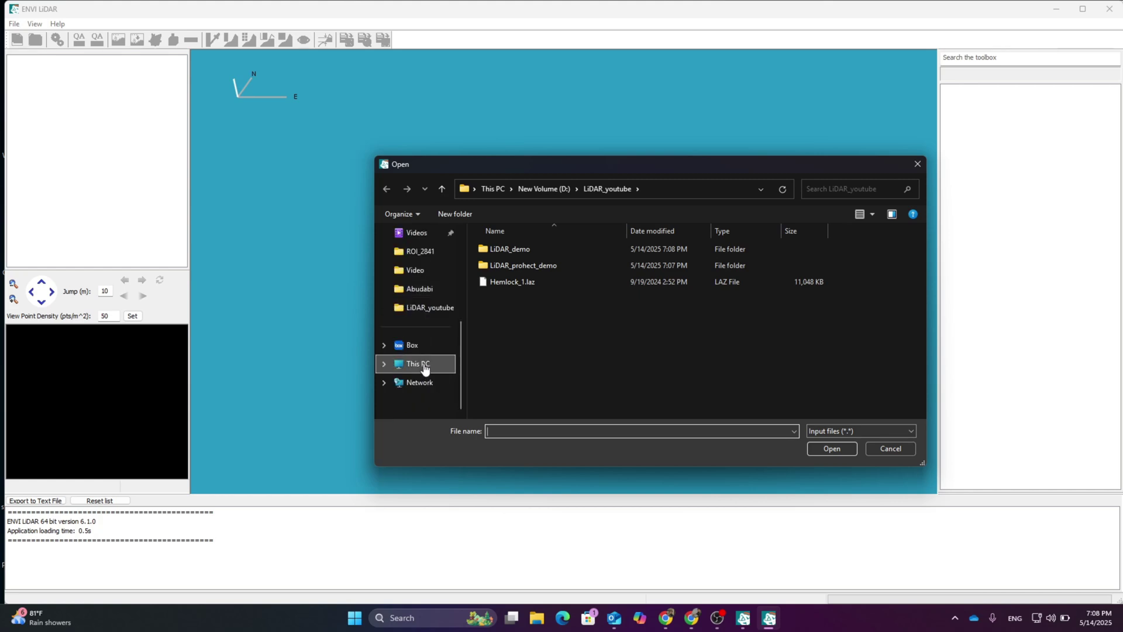
click(425, 369)
double_click(542, 258)
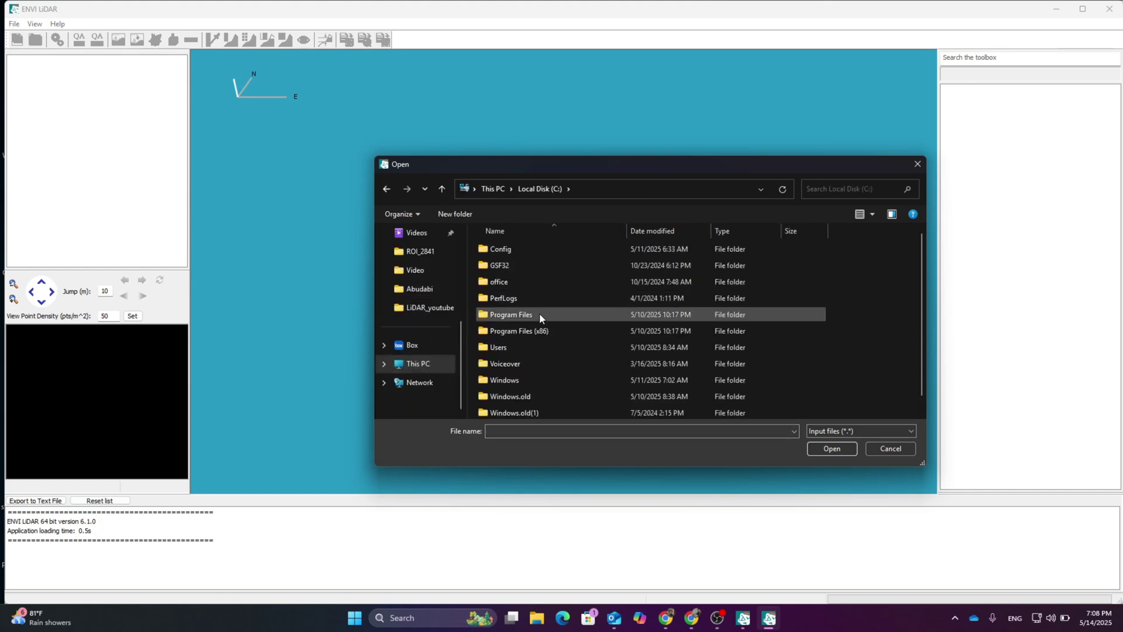
double_click(539, 315)
scroll(537, 329, down, 12)
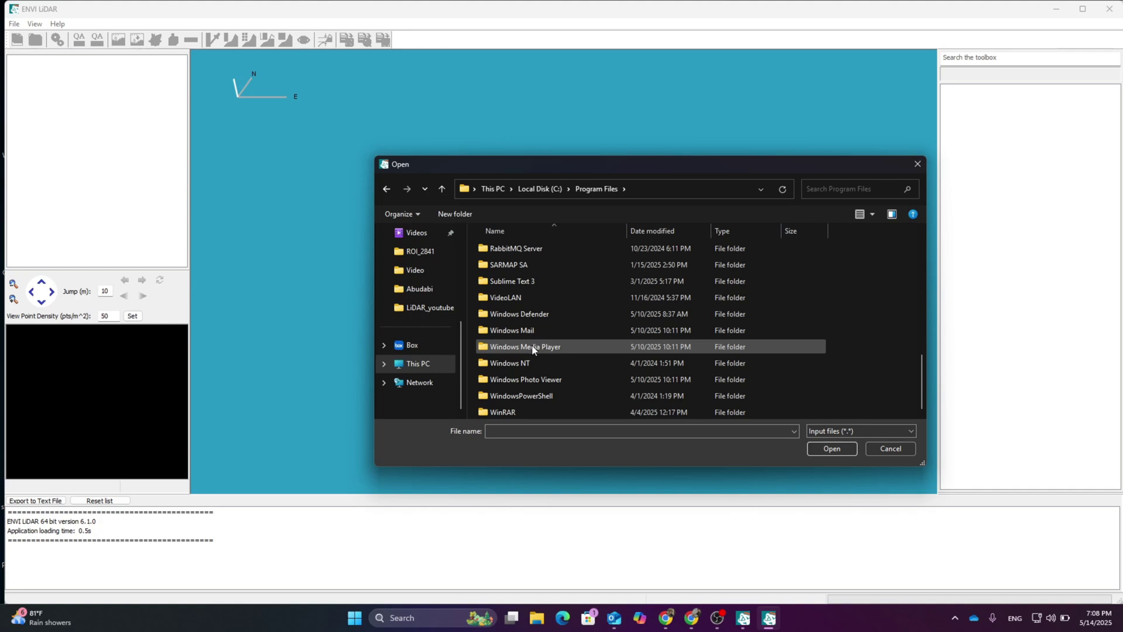
scroll(532, 349, up, 6)
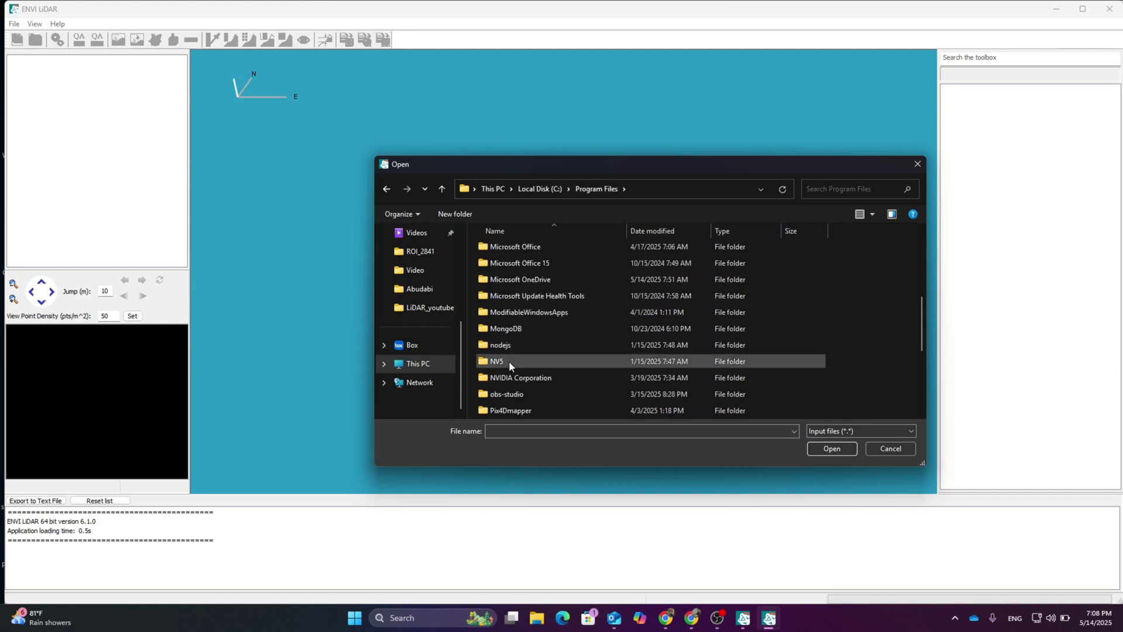
Import Avon.laz from NV5\ENVI61\data\lidar into the project.
double_click(509, 360)
double_click(513, 249)
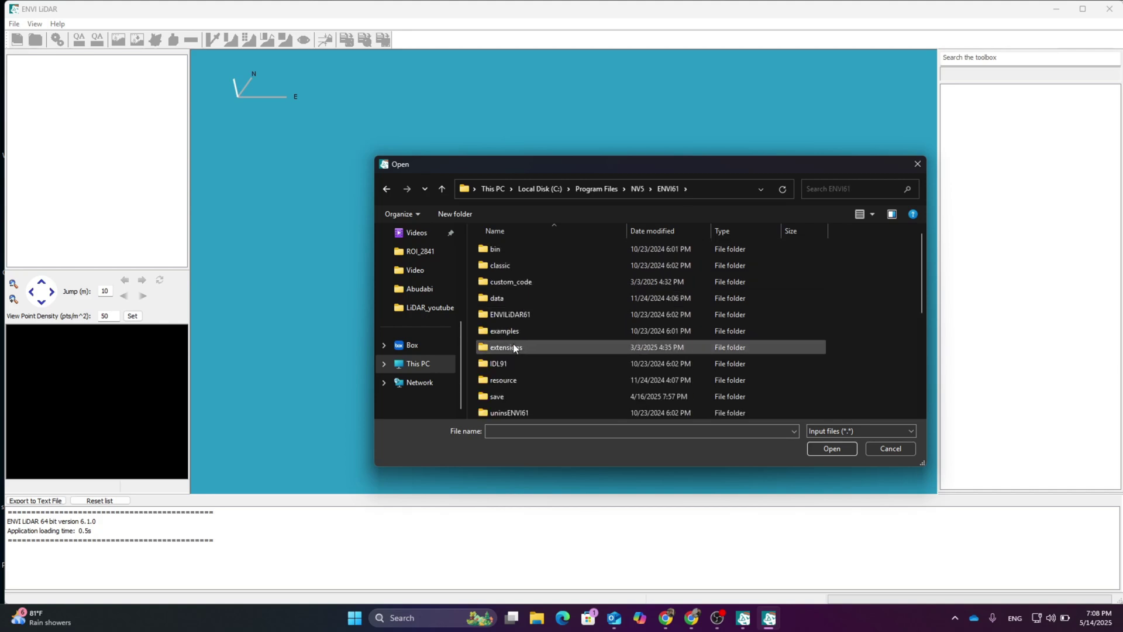
double_click(506, 297)
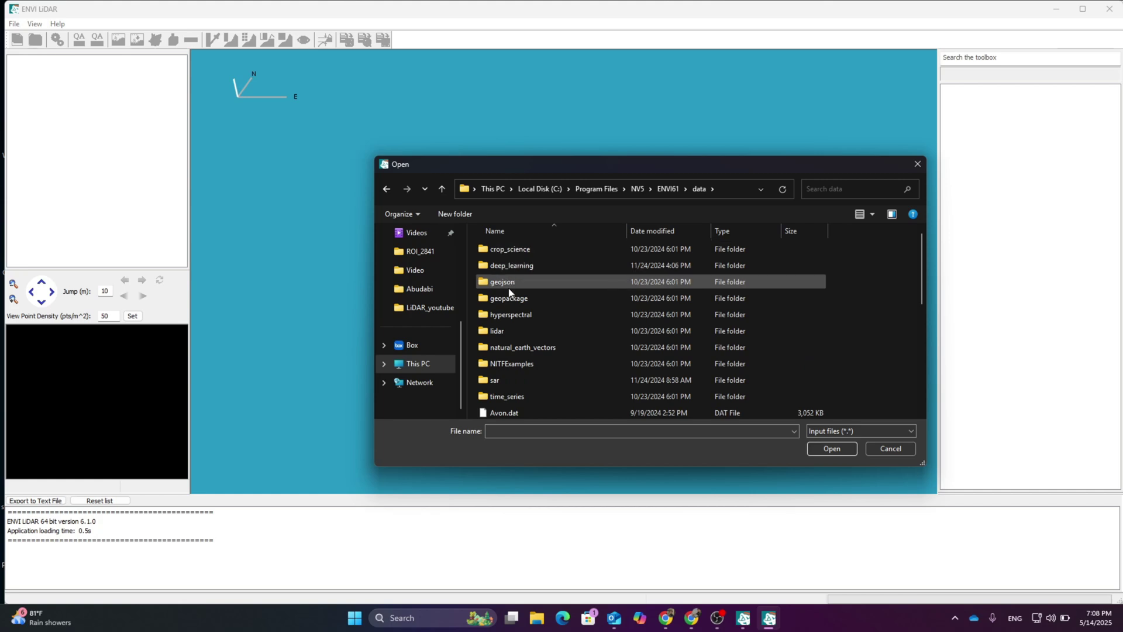
double_click(496, 331)
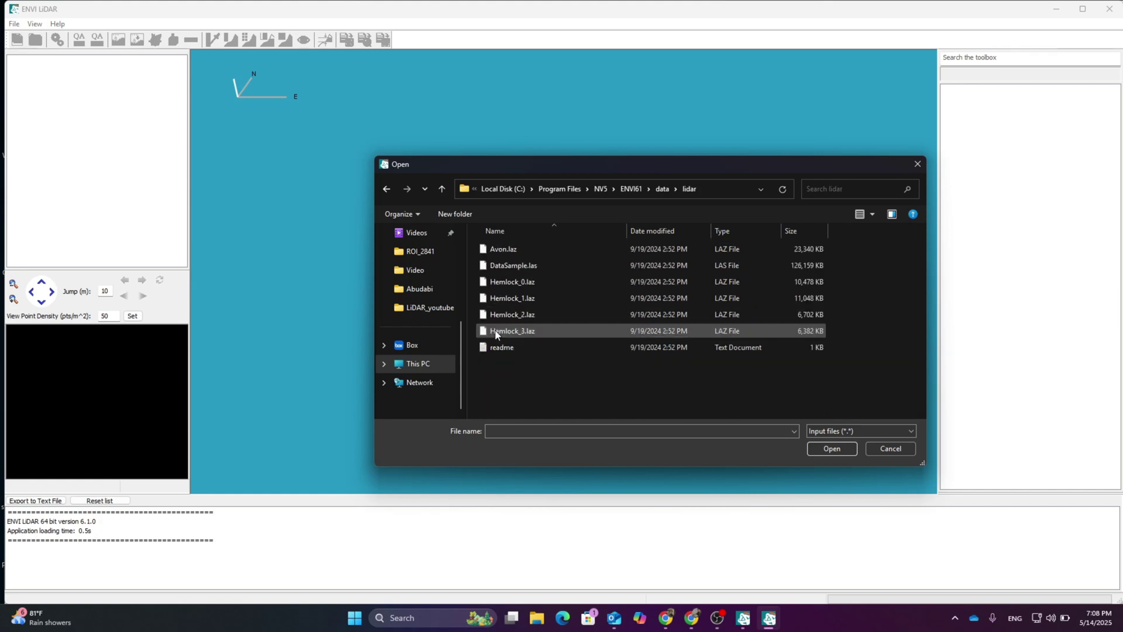
click(514, 253)
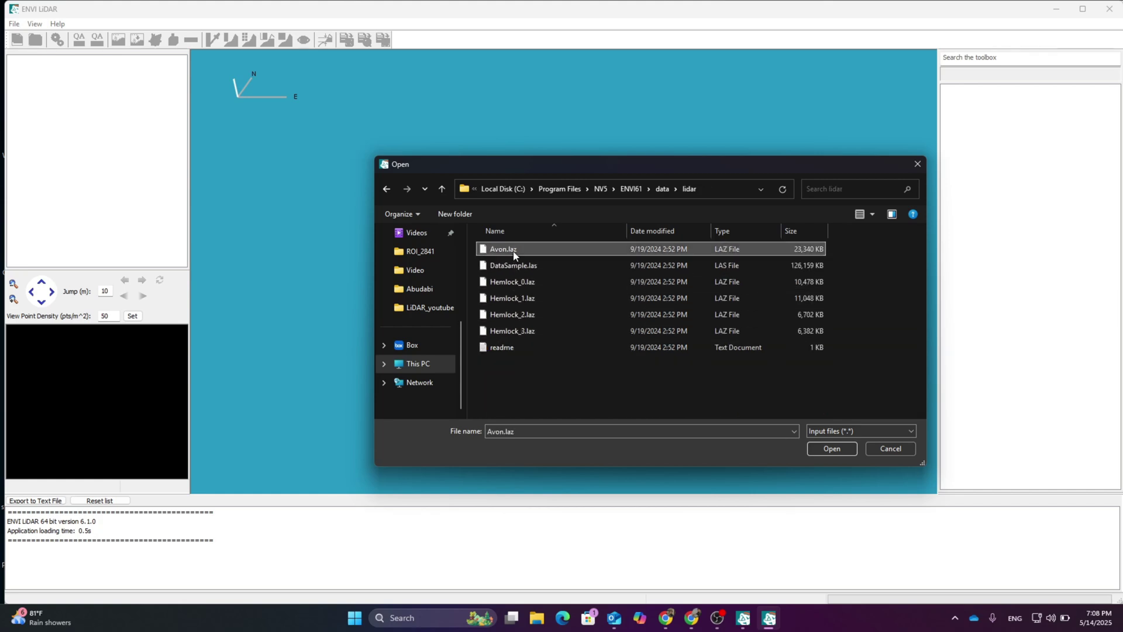
click(832, 449)
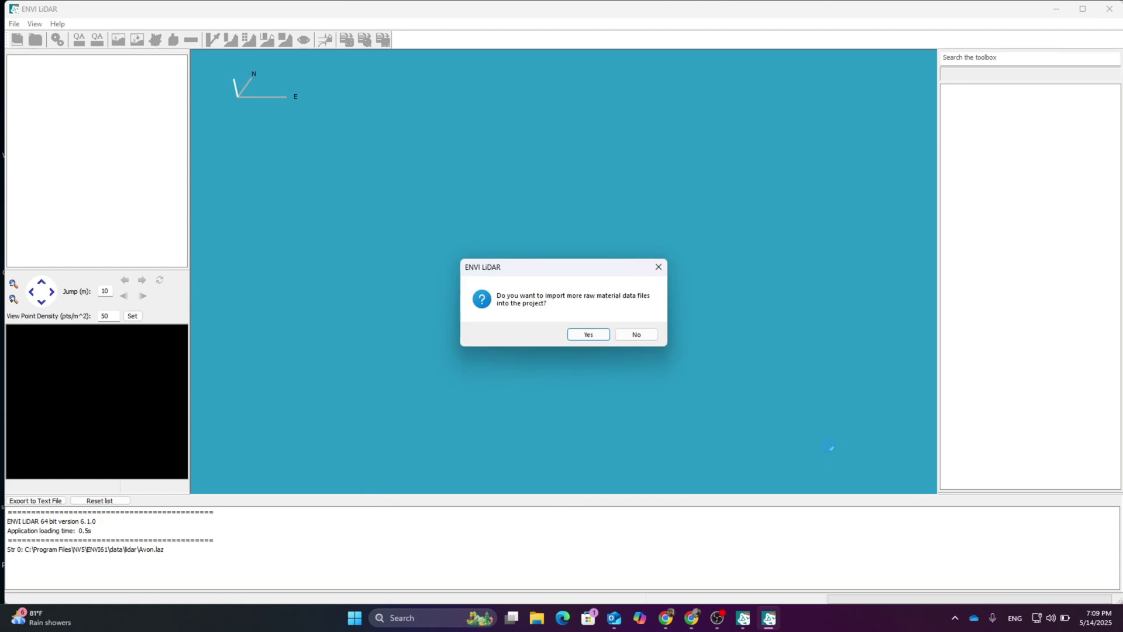
Skip importing more files and accept the file's UTM Zone 18 N WGS84 projection.
click(621, 336)
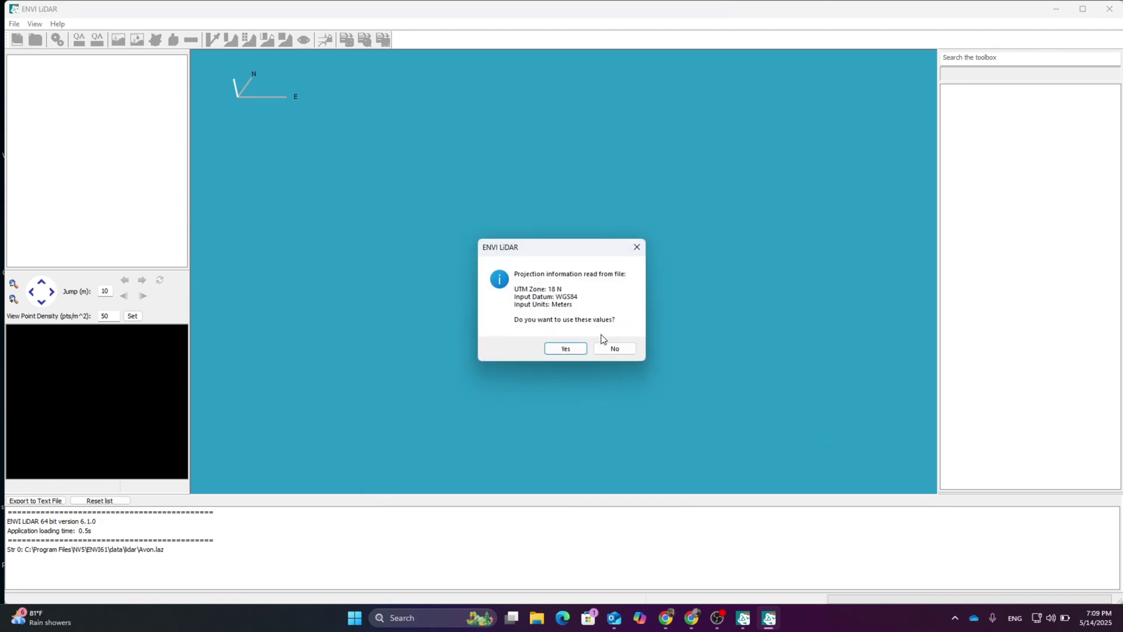
click(580, 347)
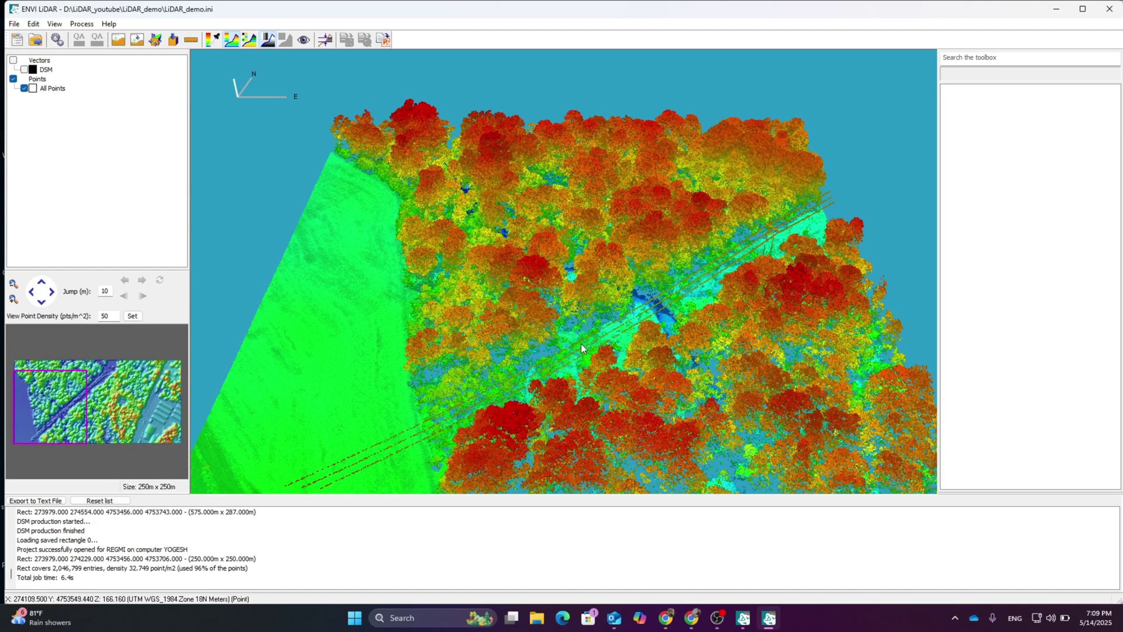
Drag a rectangle over the whole overview map to load the full 575 m × 287 m extent.
drag(500, 391, 523, 365)
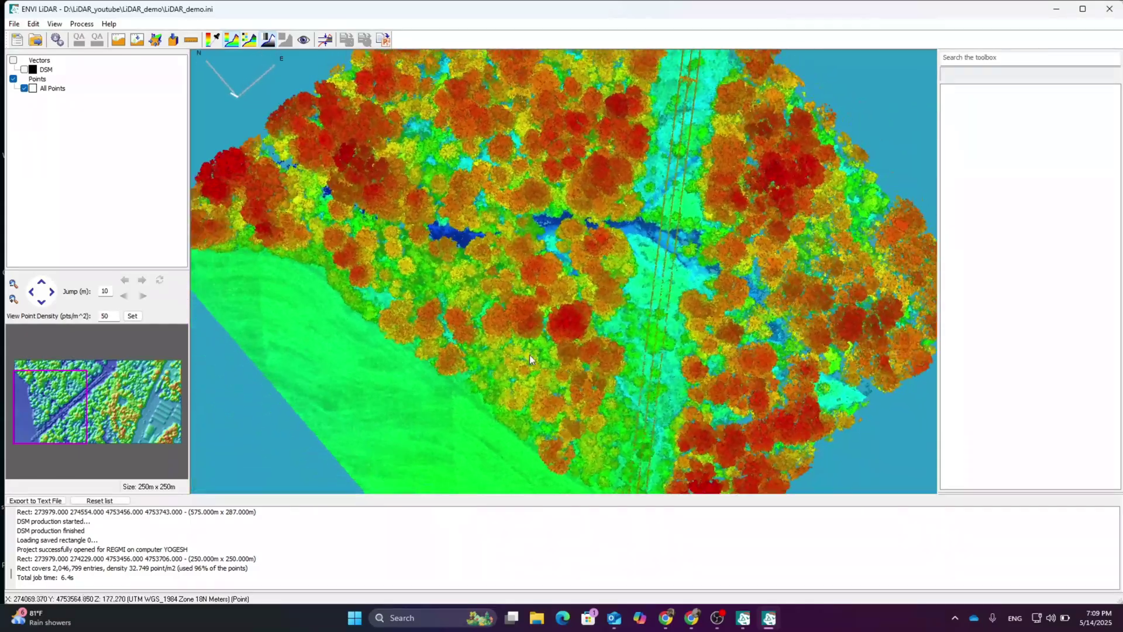
drag(529, 354, 583, 389)
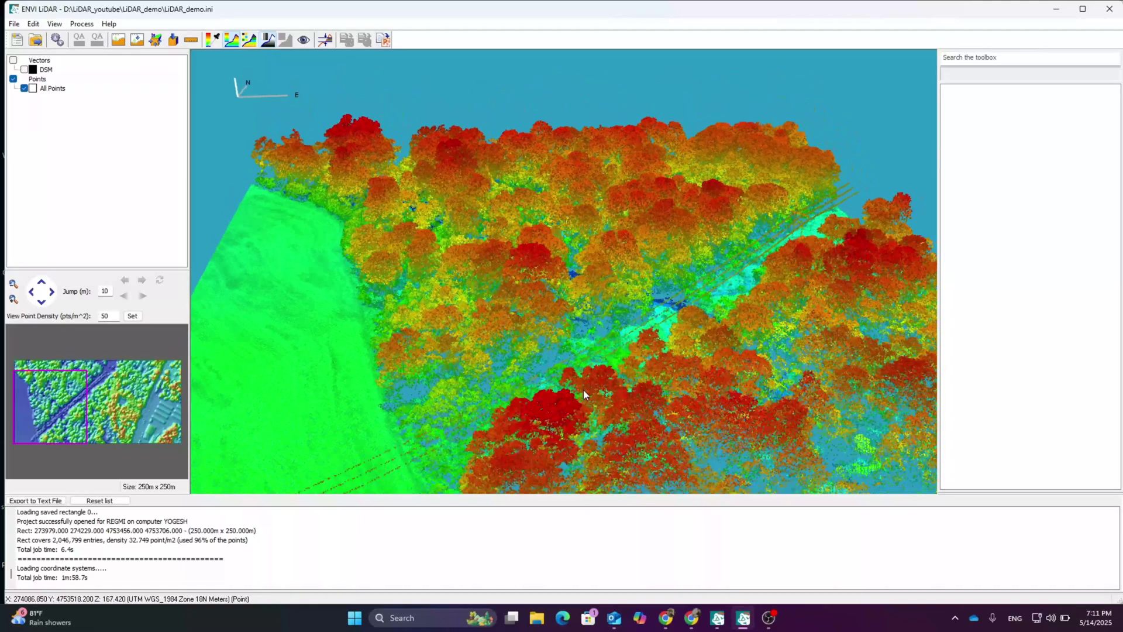
drag(12, 358, 181, 455)
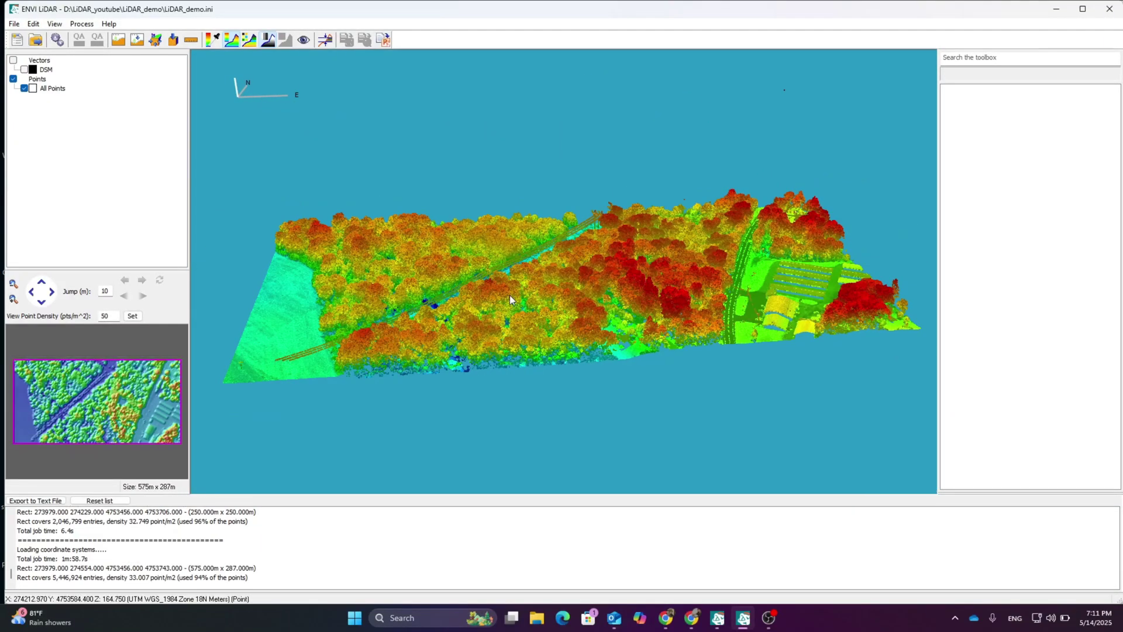
drag(510, 295, 398, 223)
Process the project with power line, tree and orthophoto outputs, leaving DEM off.
click(82, 24)
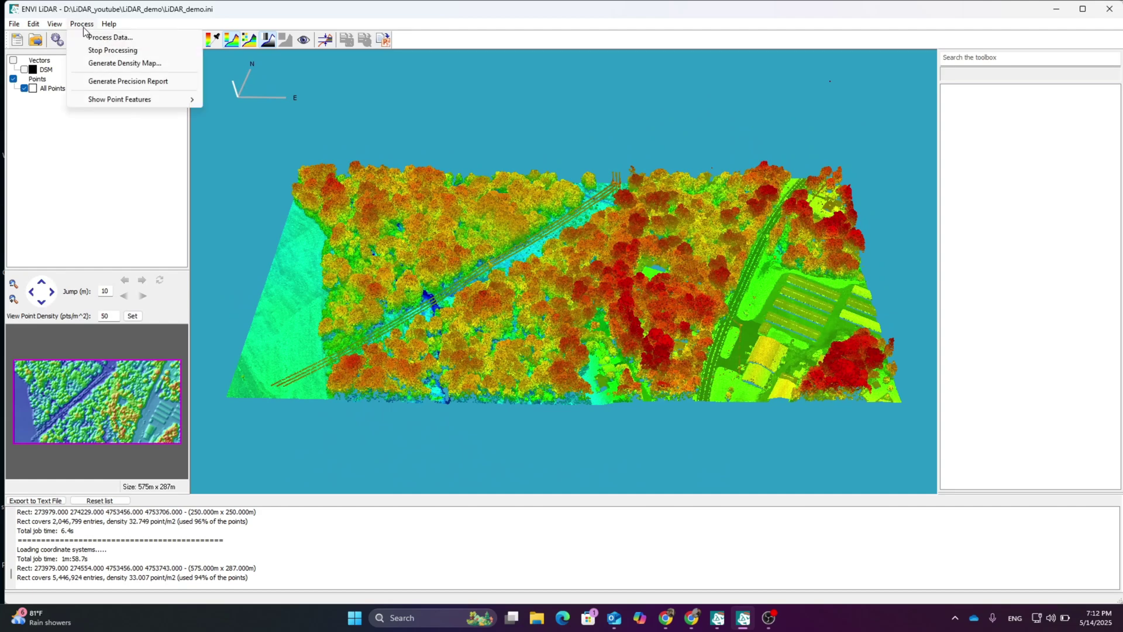
click(108, 39)
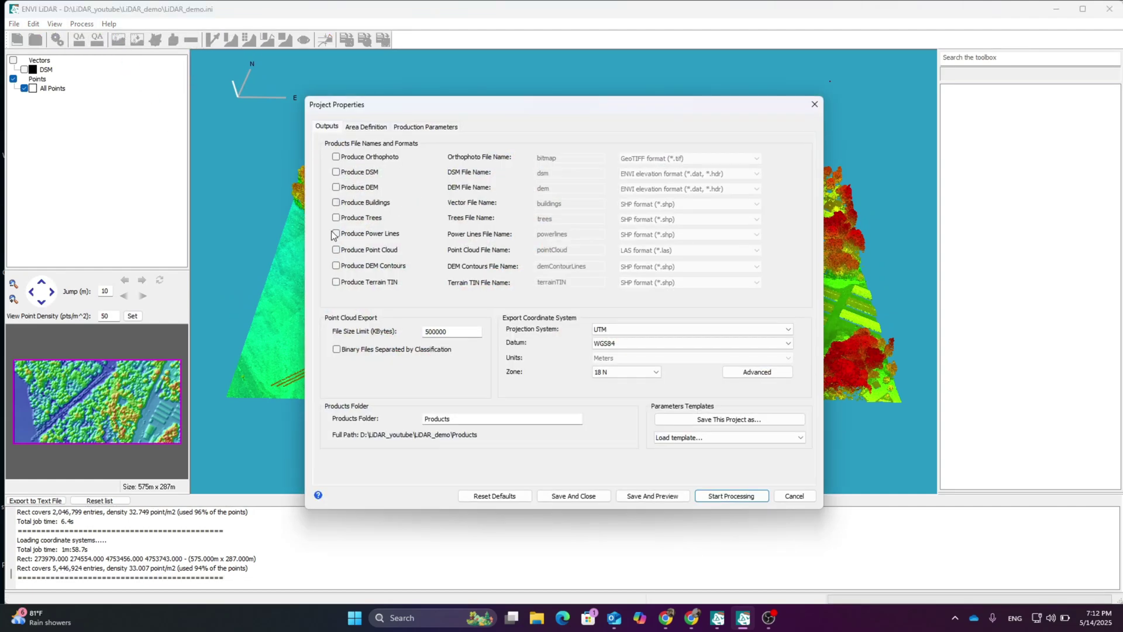
click(337, 234)
click(336, 218)
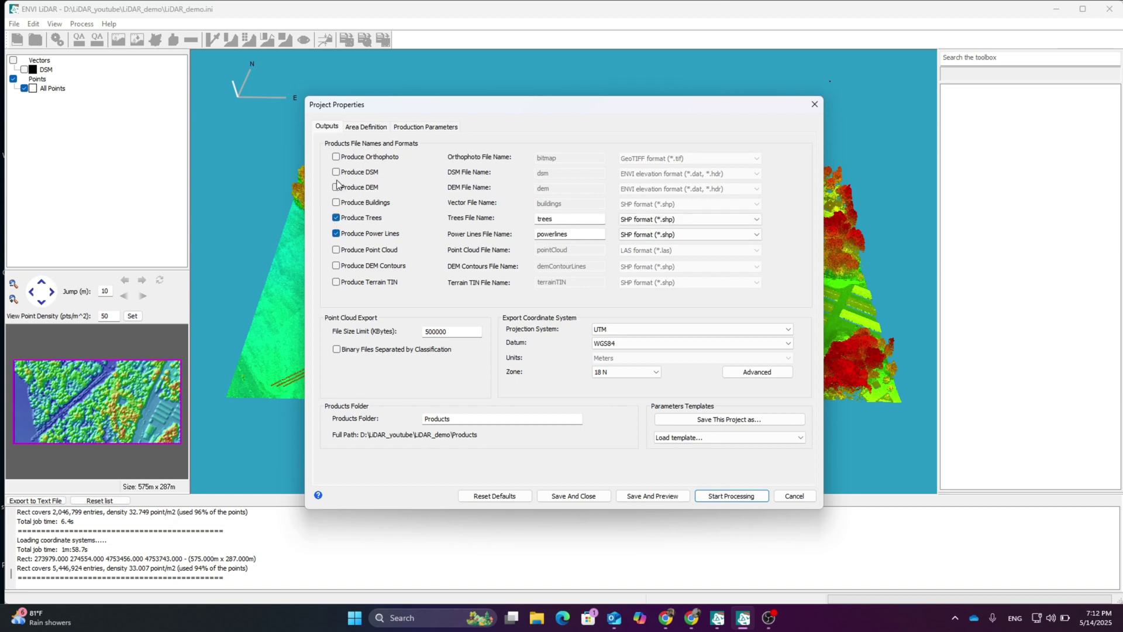
click(337, 187)
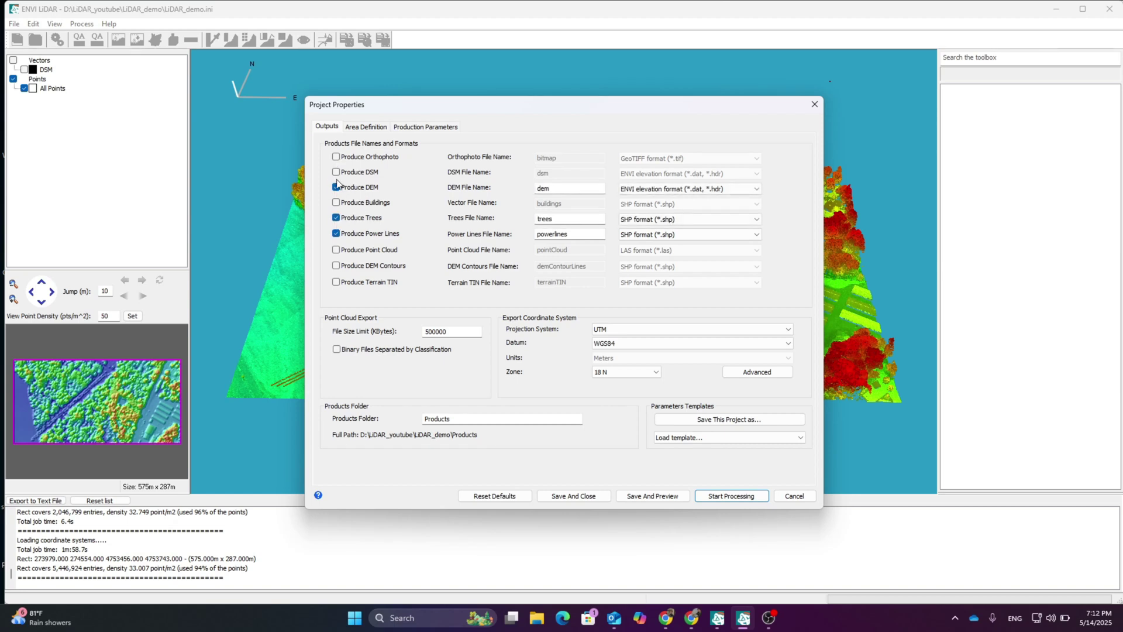
click(337, 188)
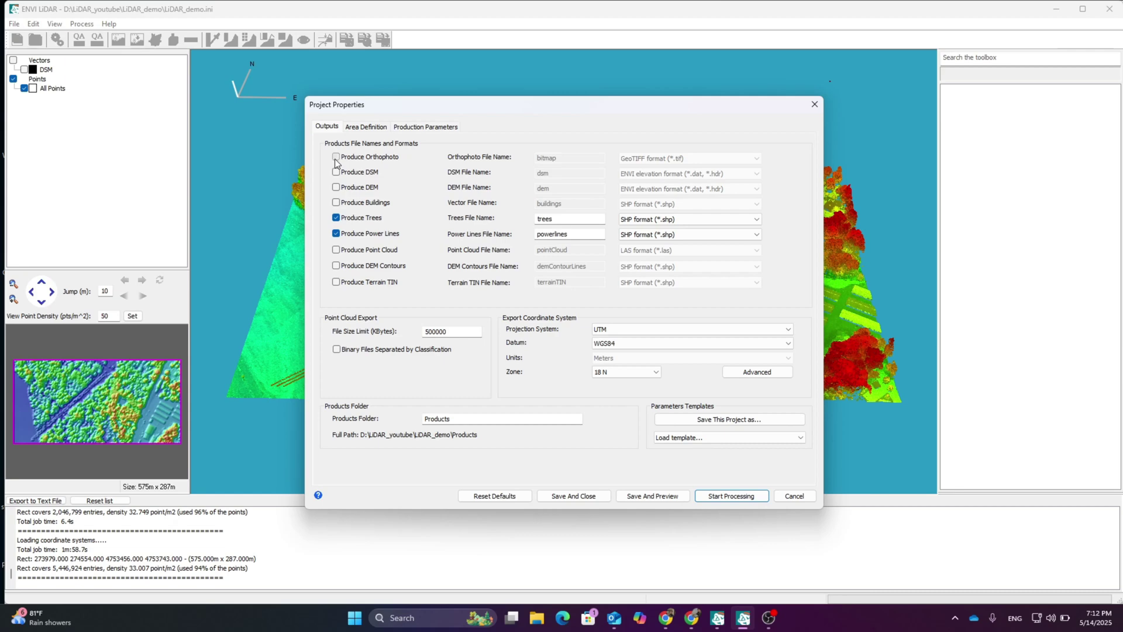
click(336, 157)
click(731, 496)
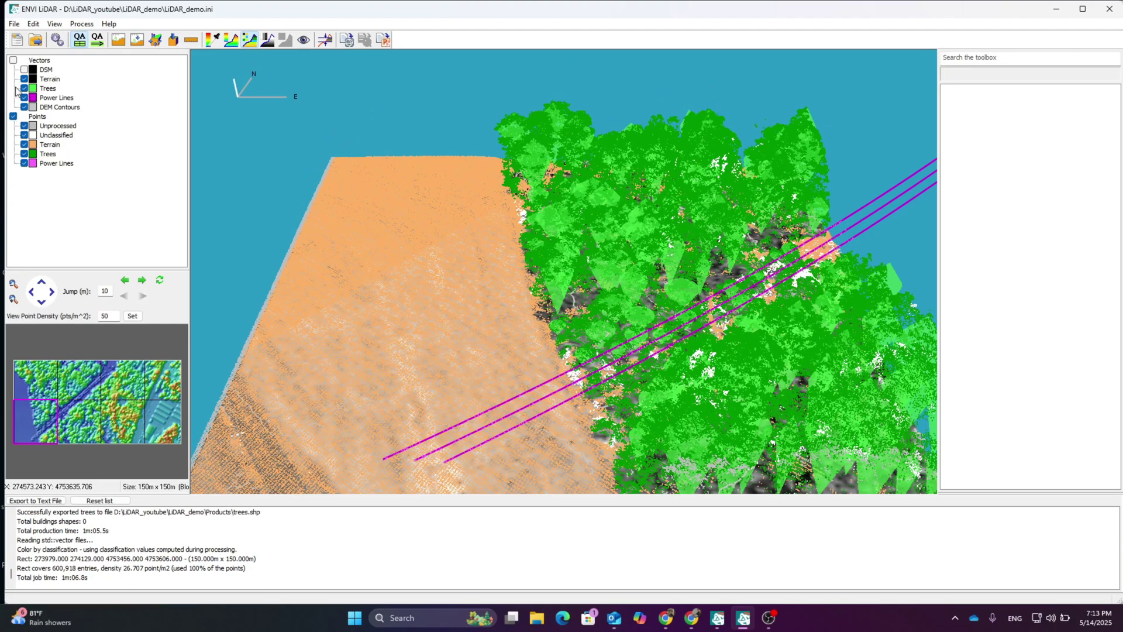
Load the full 555 m × 287 m area over the overview map and orbit the classified scene.
drag(614, 211, 526, 257)
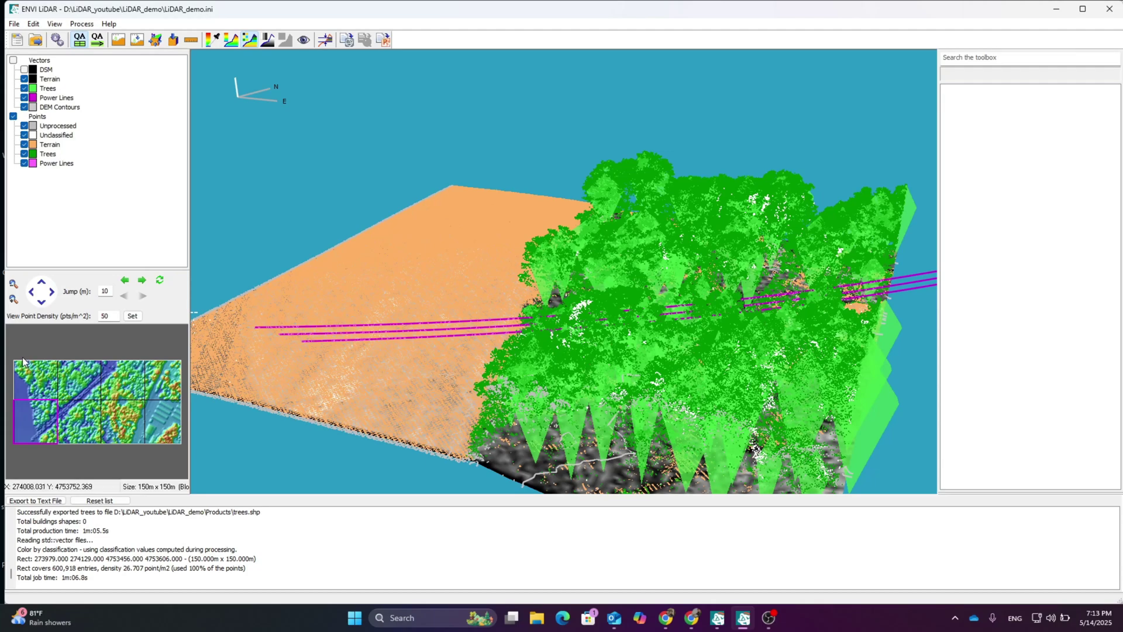
drag(22, 359, 185, 447)
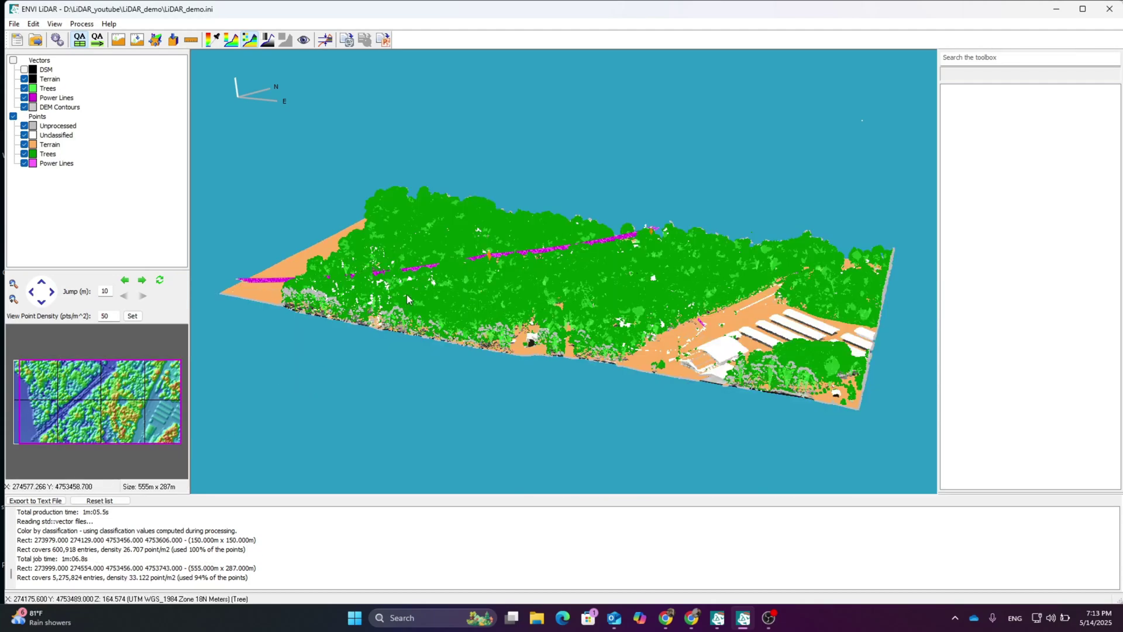
drag(408, 299, 486, 373)
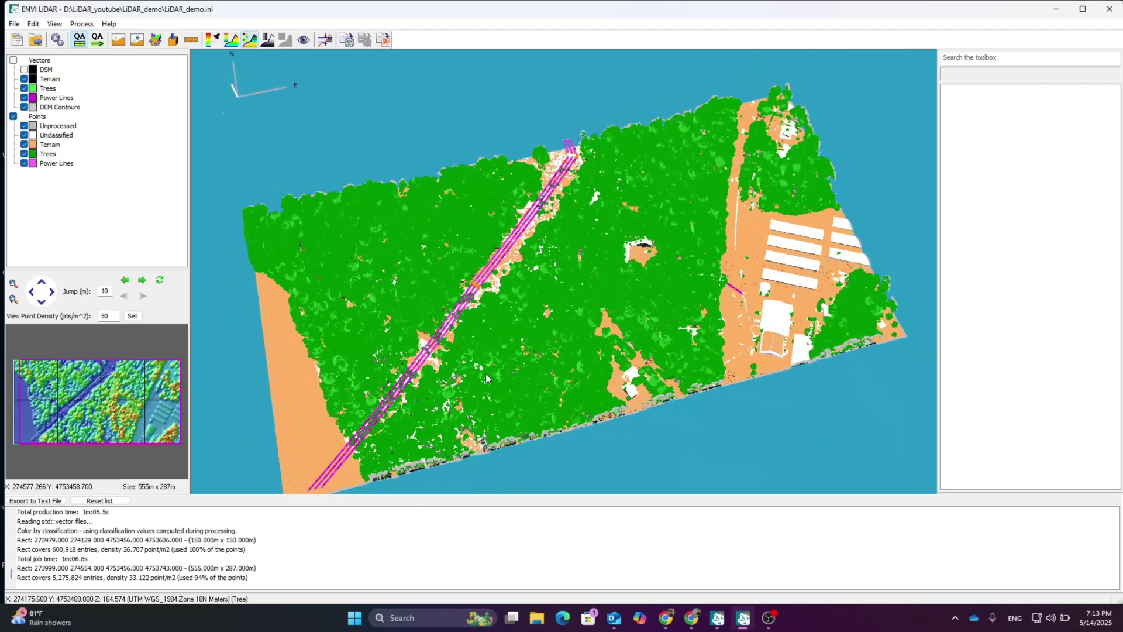
Hide the Terrain, Trees, Power Lines and DEM Contours vectors plus Unprocessed and Unclassified points.
click(24, 78)
click(23, 87)
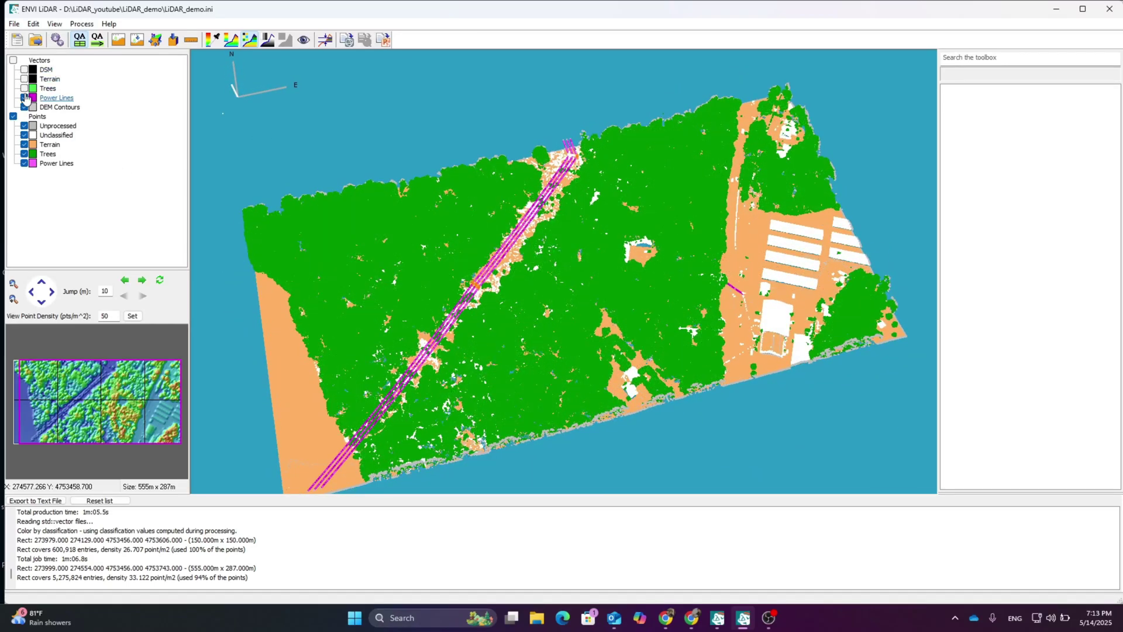
click(24, 97)
click(25, 109)
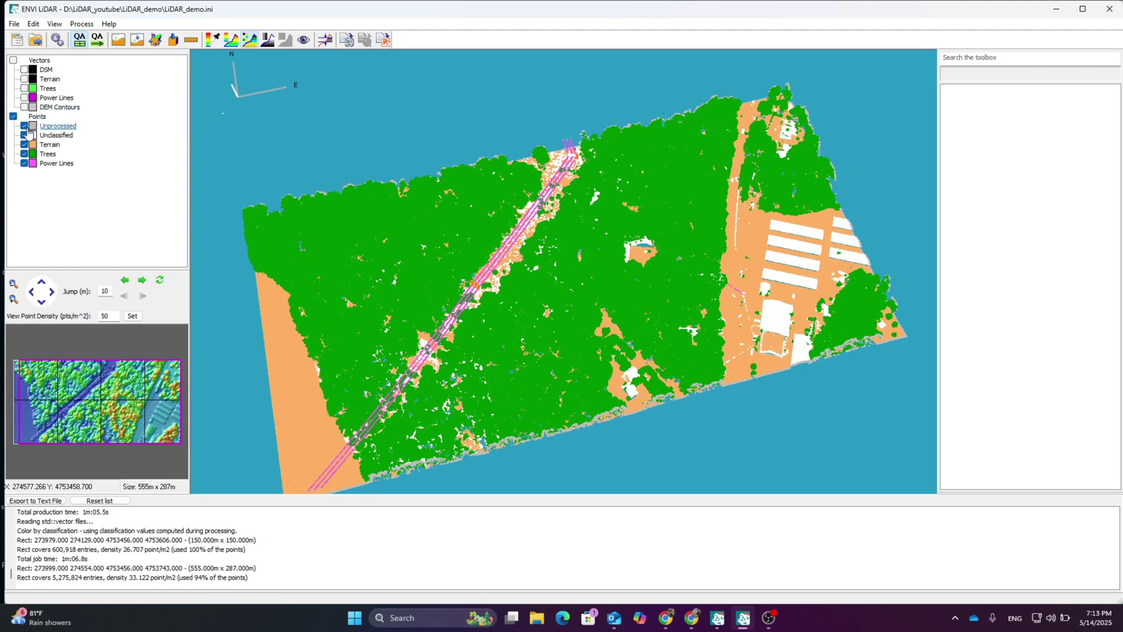
click(24, 126)
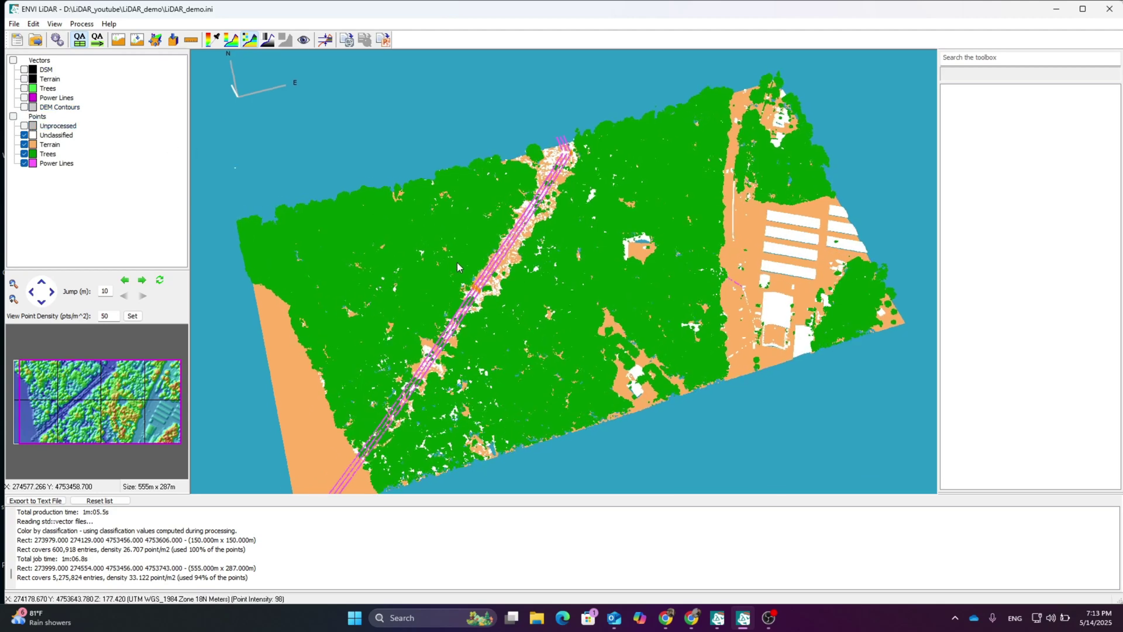
drag(459, 272, 403, 270)
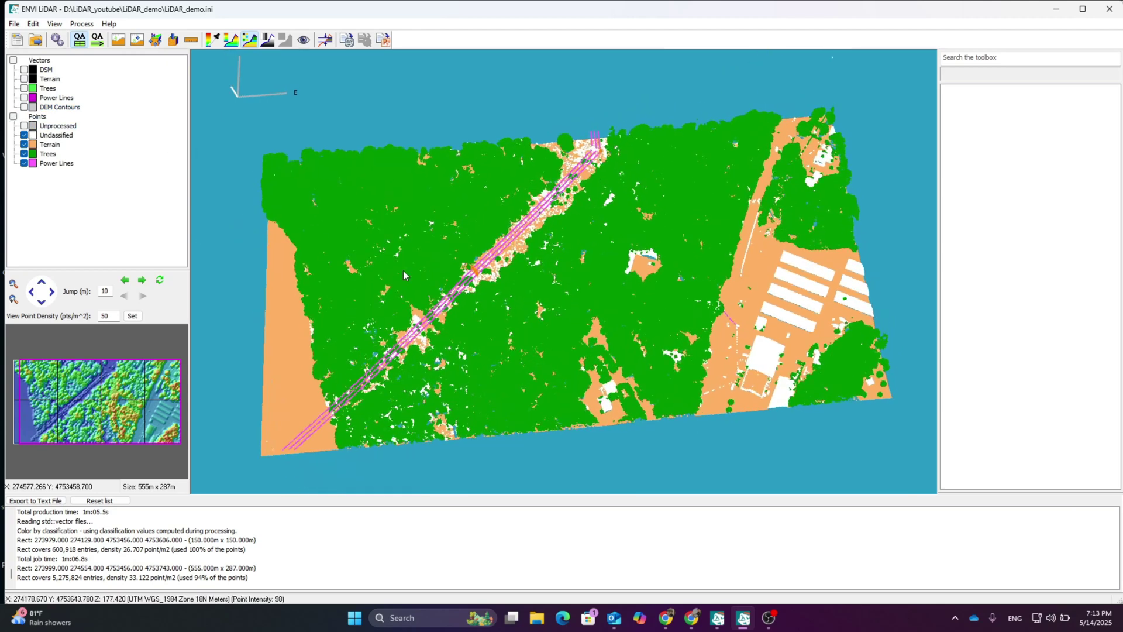
click(24, 135)
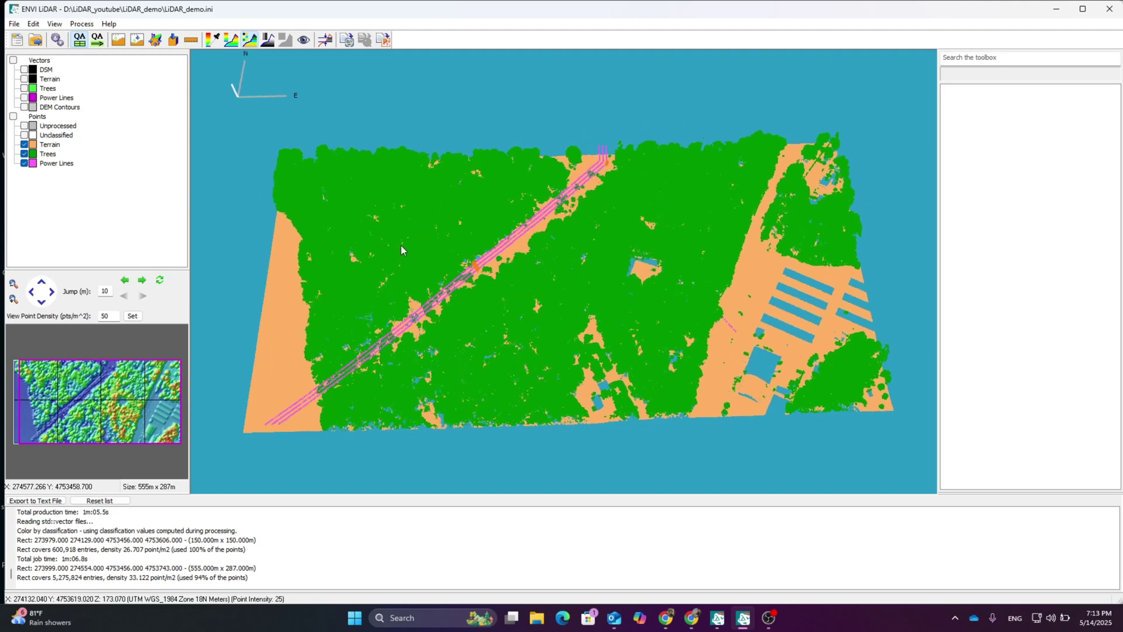
drag(412, 228, 419, 168)
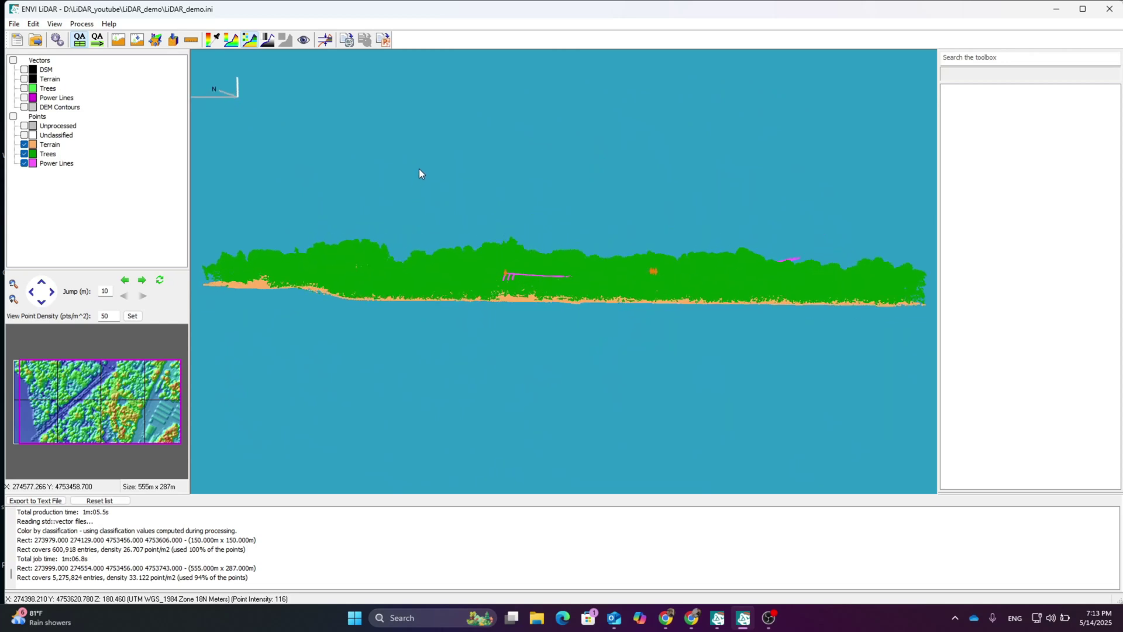
Rotate and zoom the 3-D view to a close, low look at the forest edge.
drag(477, 279, 617, 295)
scroll(409, 369, up, 5)
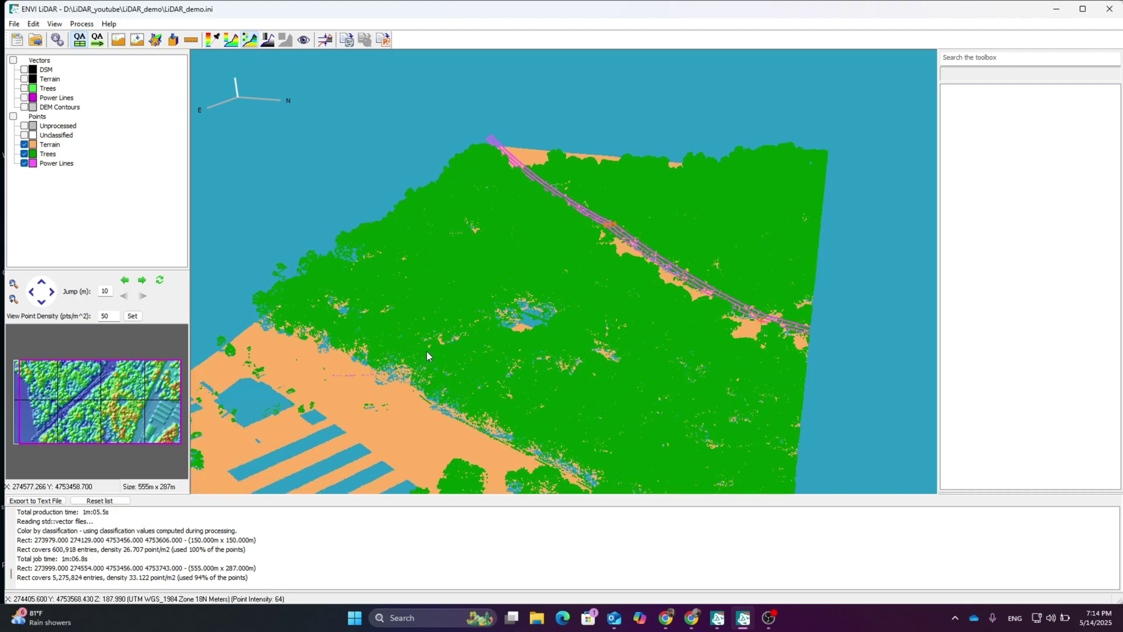
drag(343, 434, 600, 442)
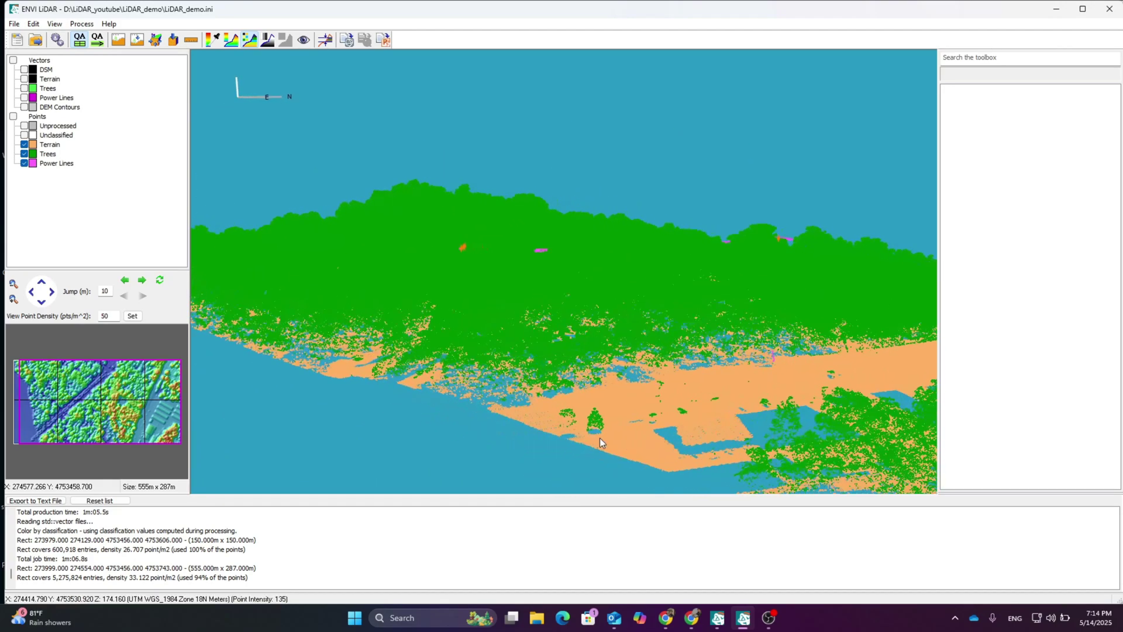
drag(770, 348, 735, 357)
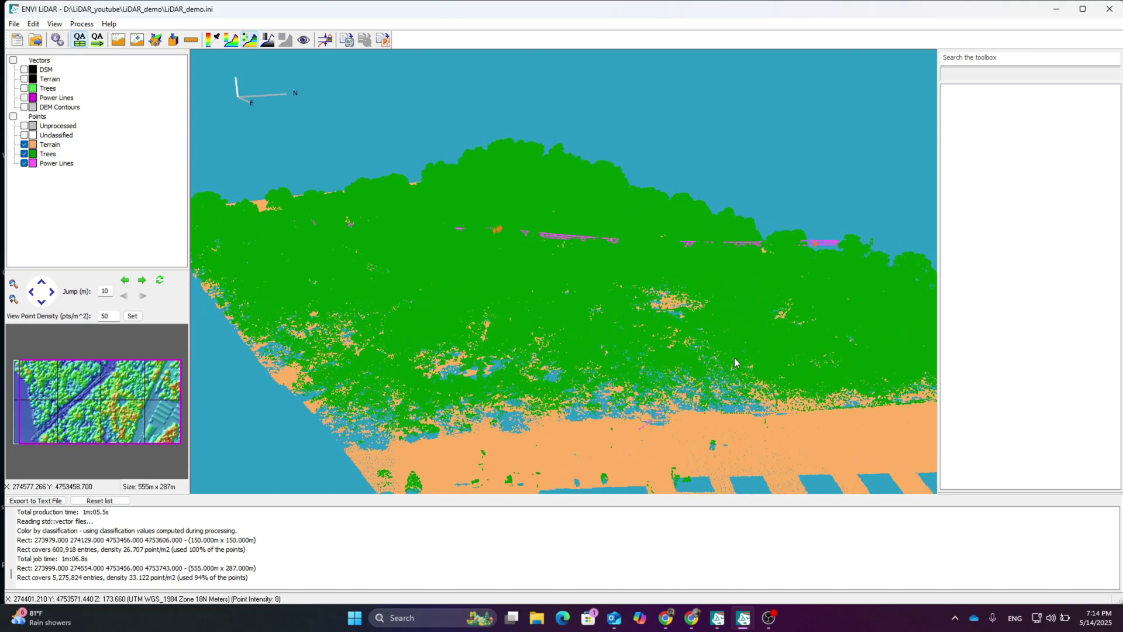
Add a DEM - Level Area correction with a 1 m radius at the forest-edge point.
right_click(645, 424)
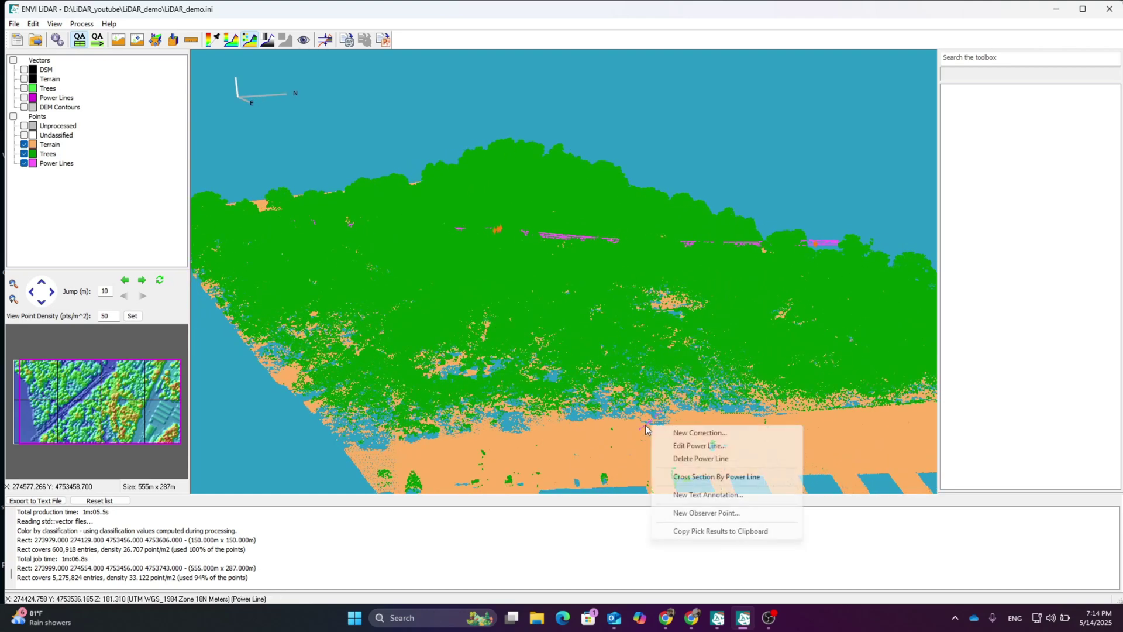
click(683, 432)
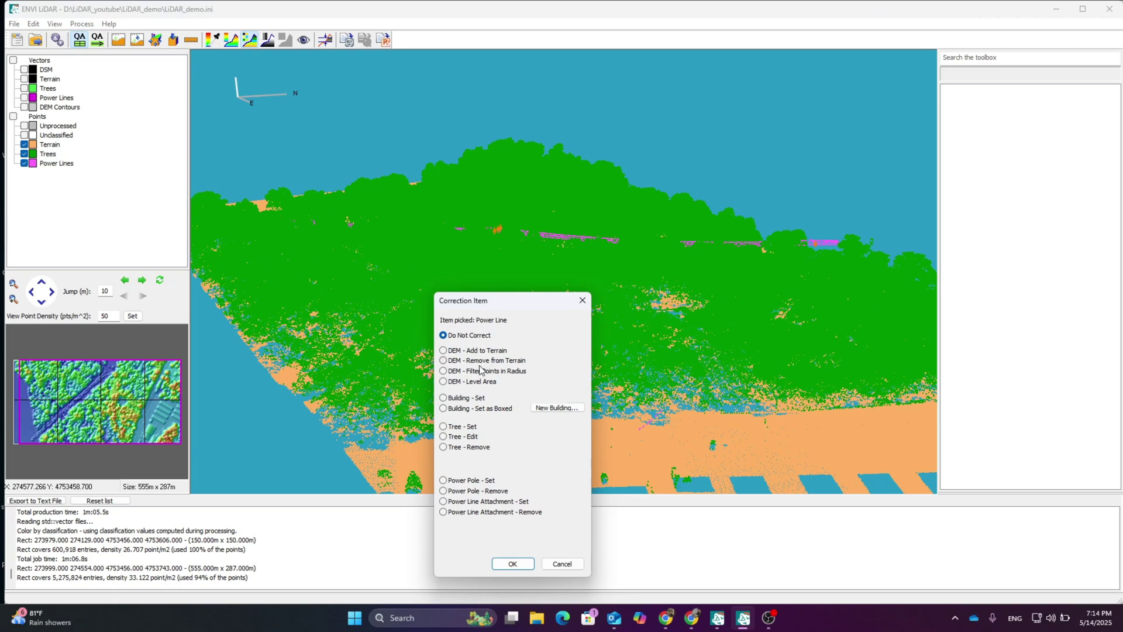
click(582, 302)
right_click(646, 423)
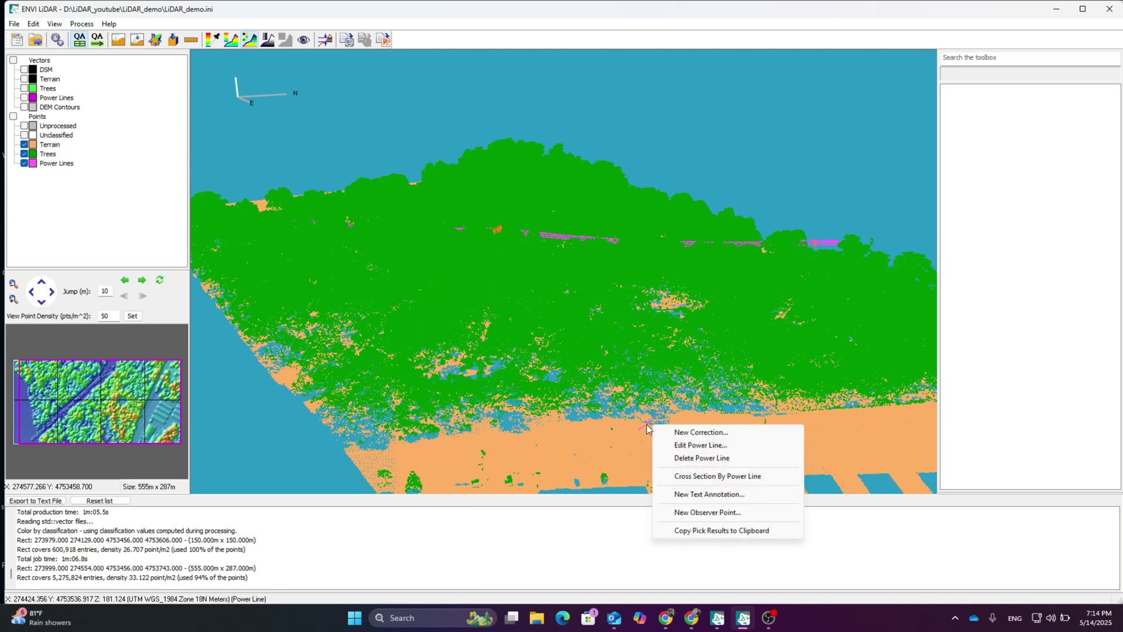
click(686, 433)
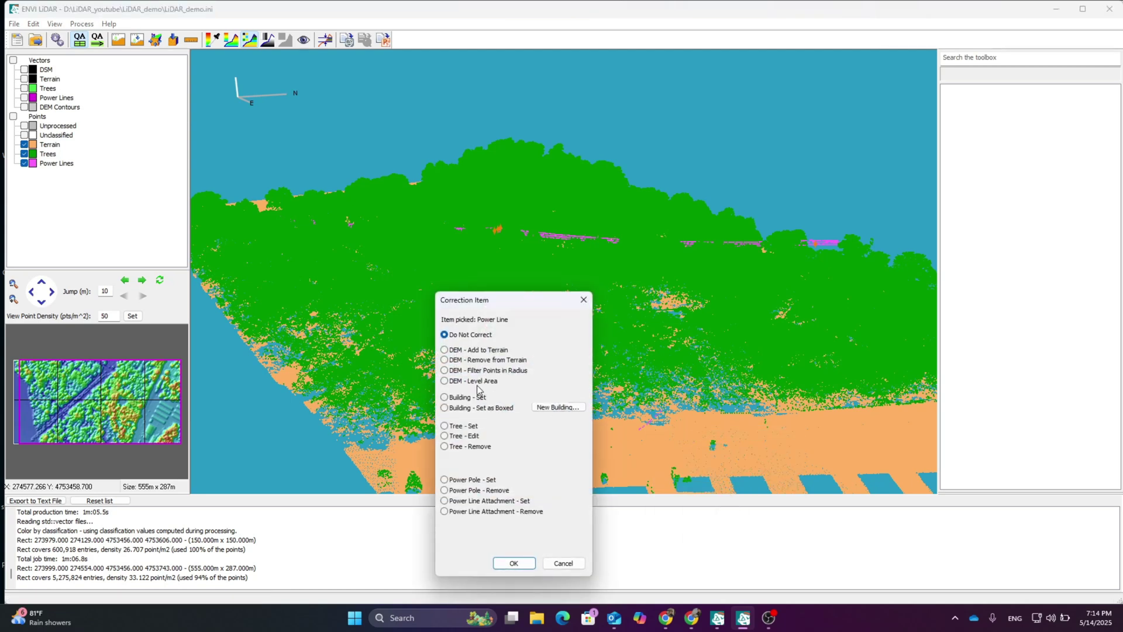
click(445, 381)
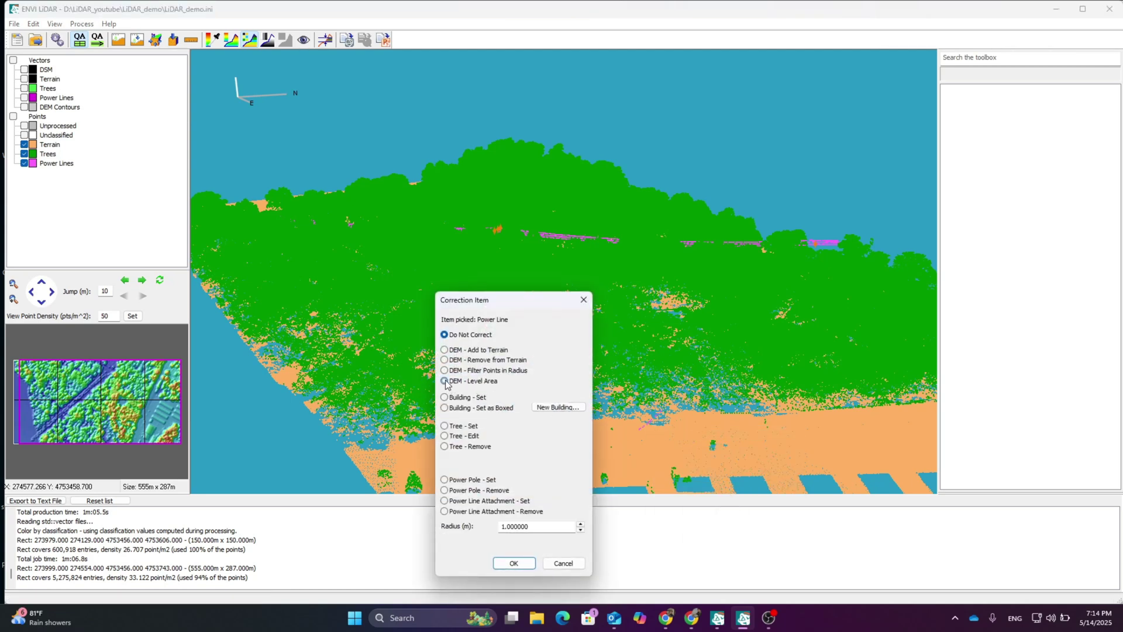
click(518, 563)
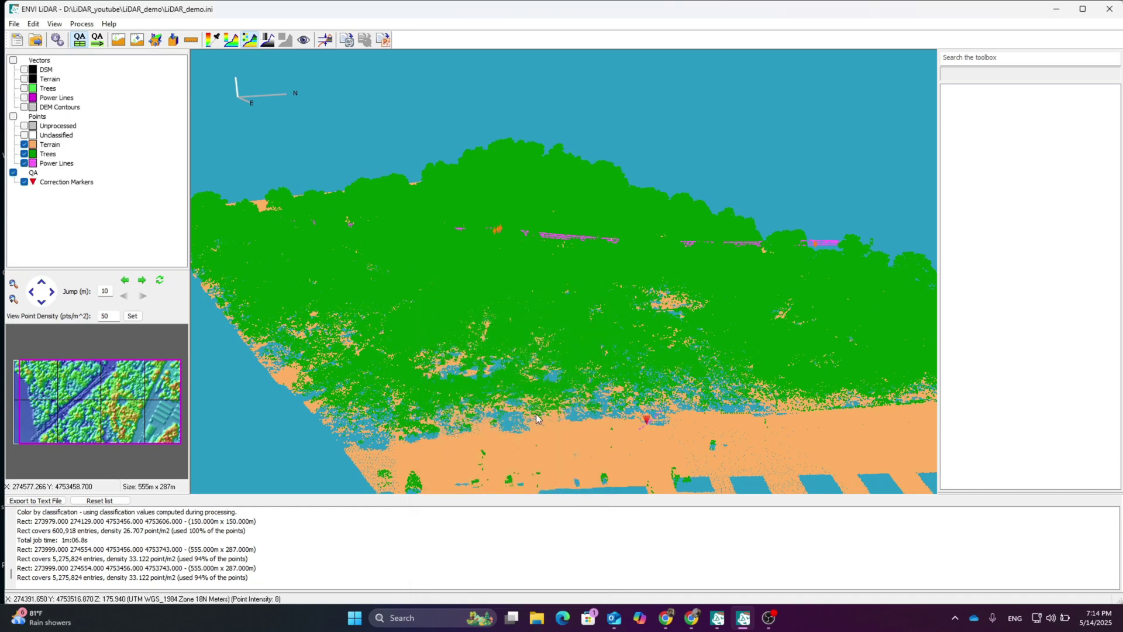
Reprocess the corrected project with Produce Buildings enabled alongside orthophoto, DEM, trees and power lines.
click(82, 24)
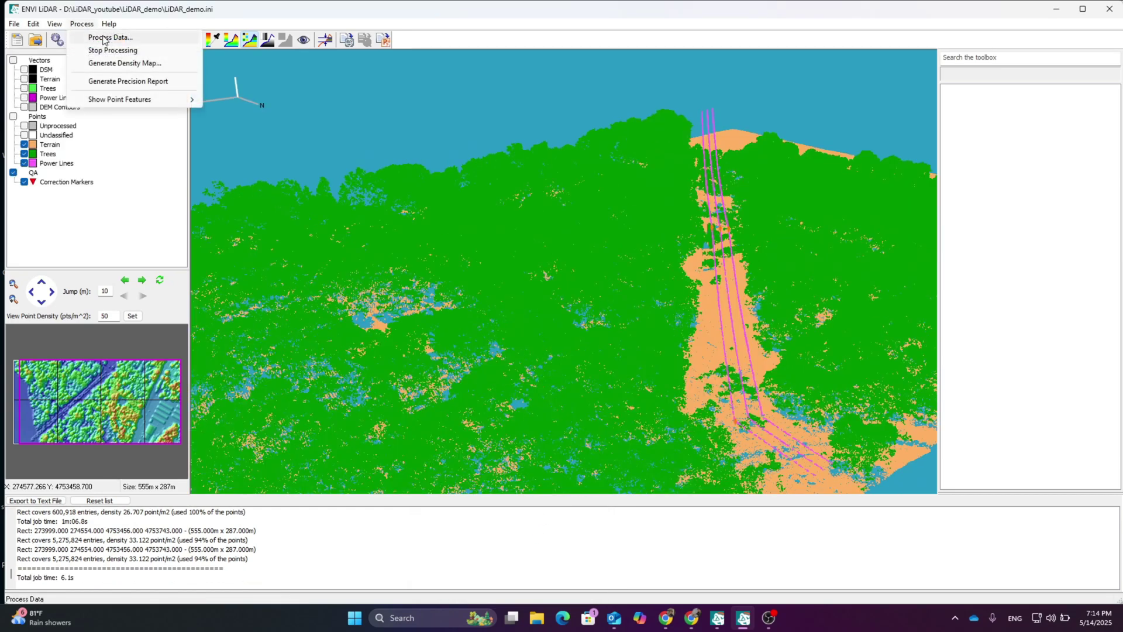
click(180, 91)
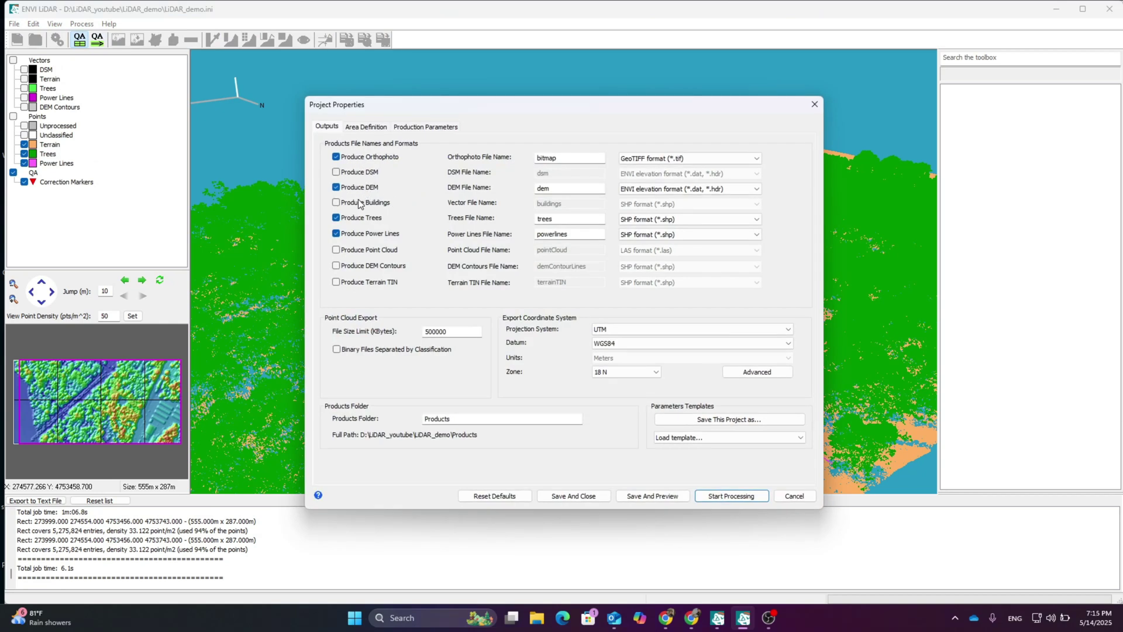
click(337, 203)
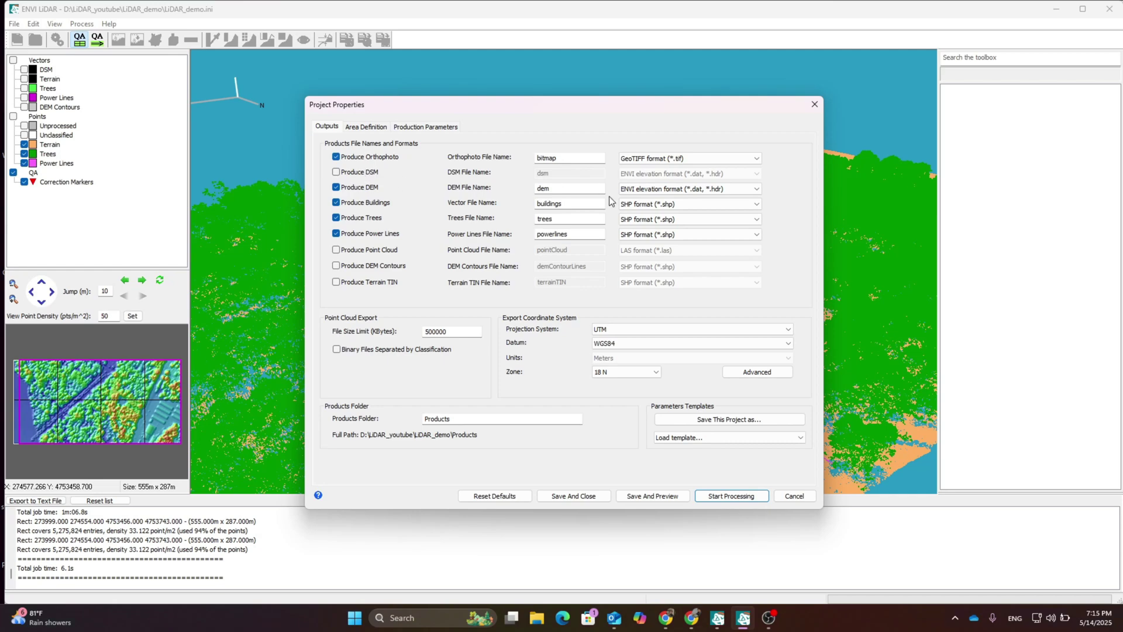
click(730, 496)
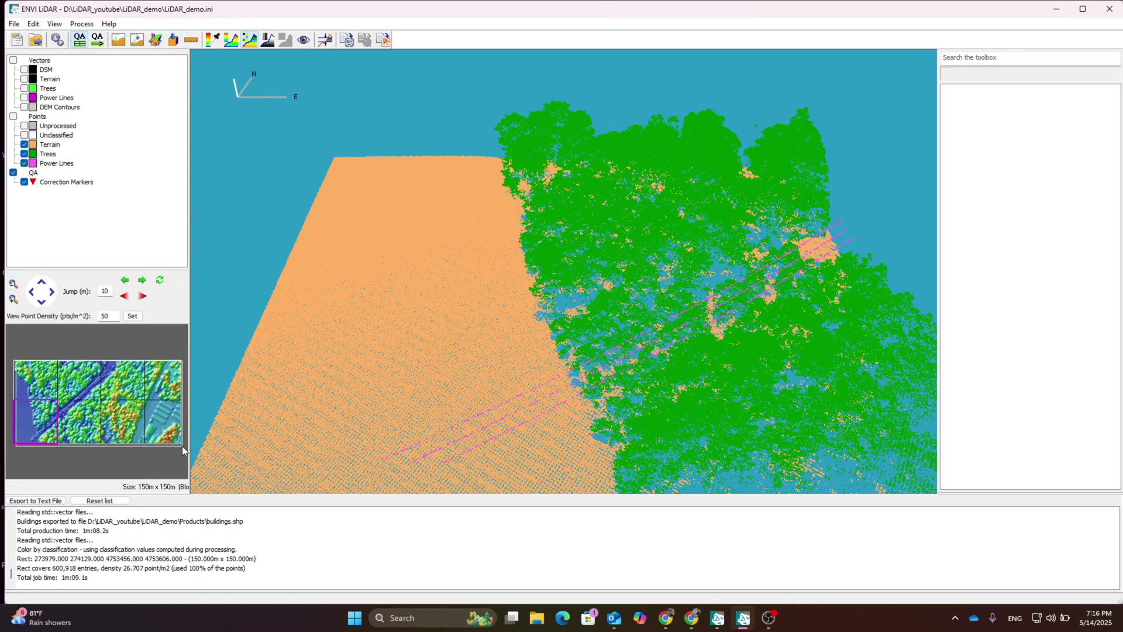
Load the full 573 m × 287 m area and tilt to a low oblique view.
drag(15, 362, 181, 446)
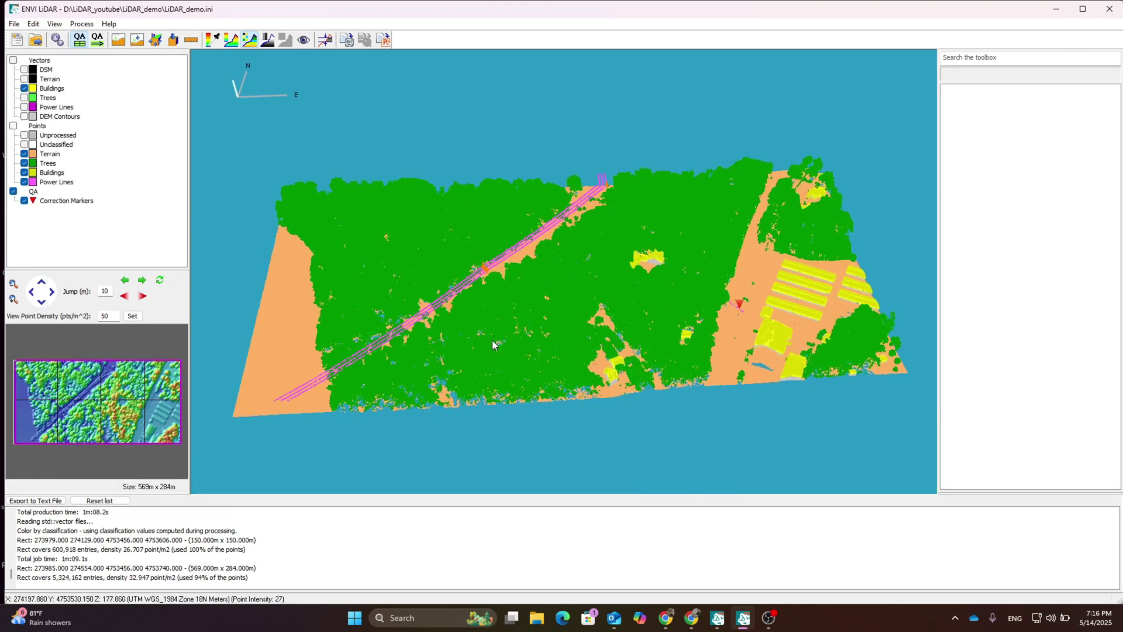
drag(492, 344, 574, 294)
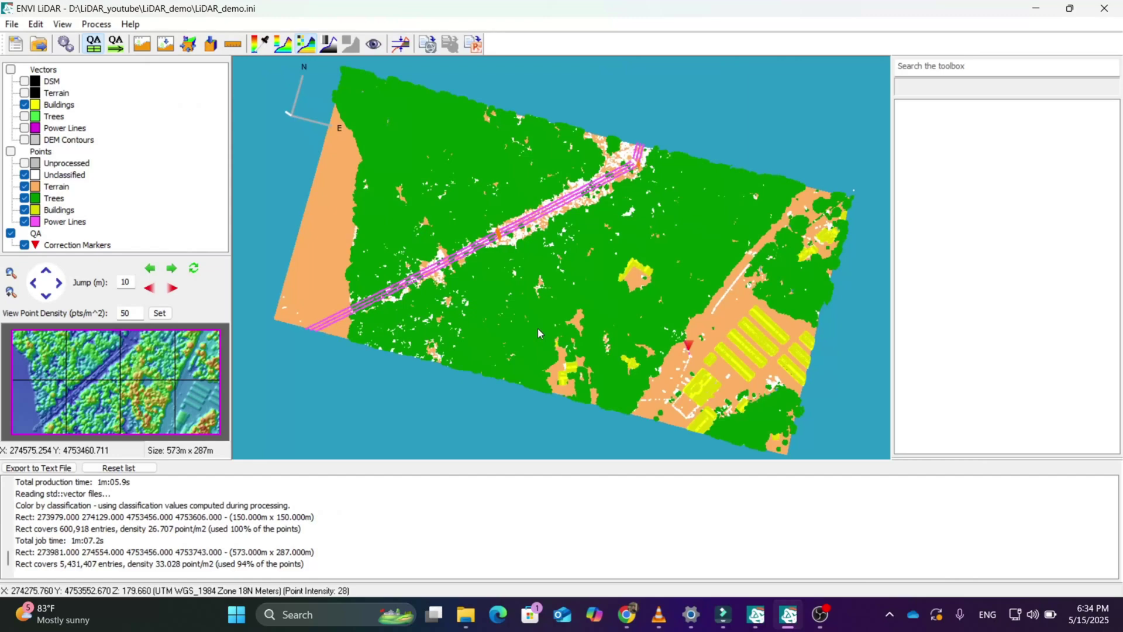
Hide the Unclassified points, leaving terrain, tree, building and power-line points.
drag(538, 328, 514, 292)
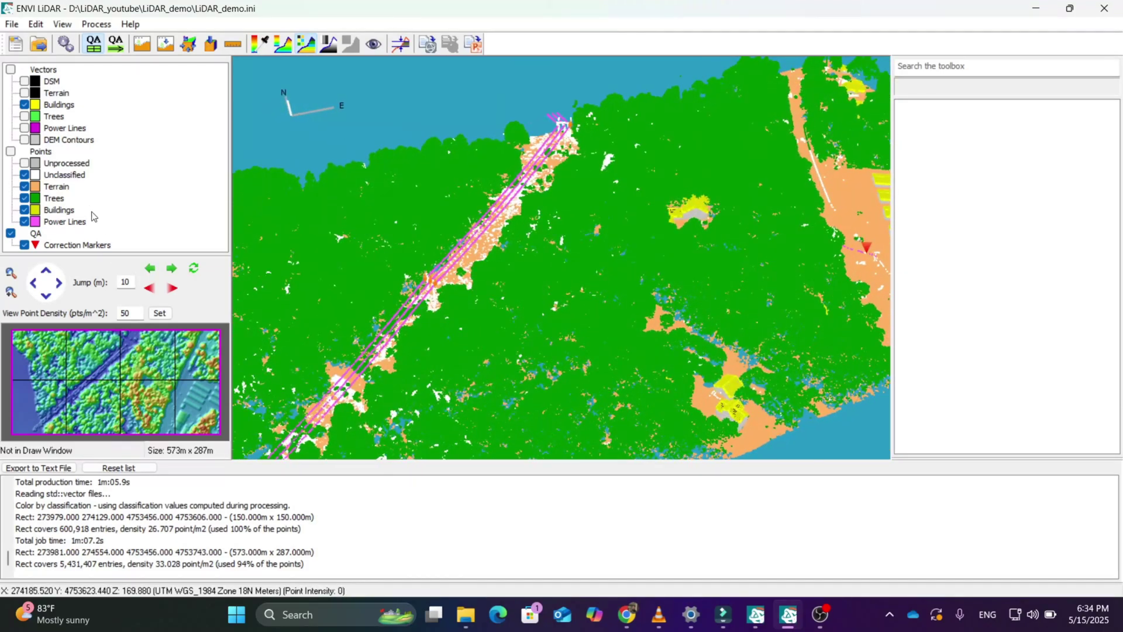
click(24, 175)
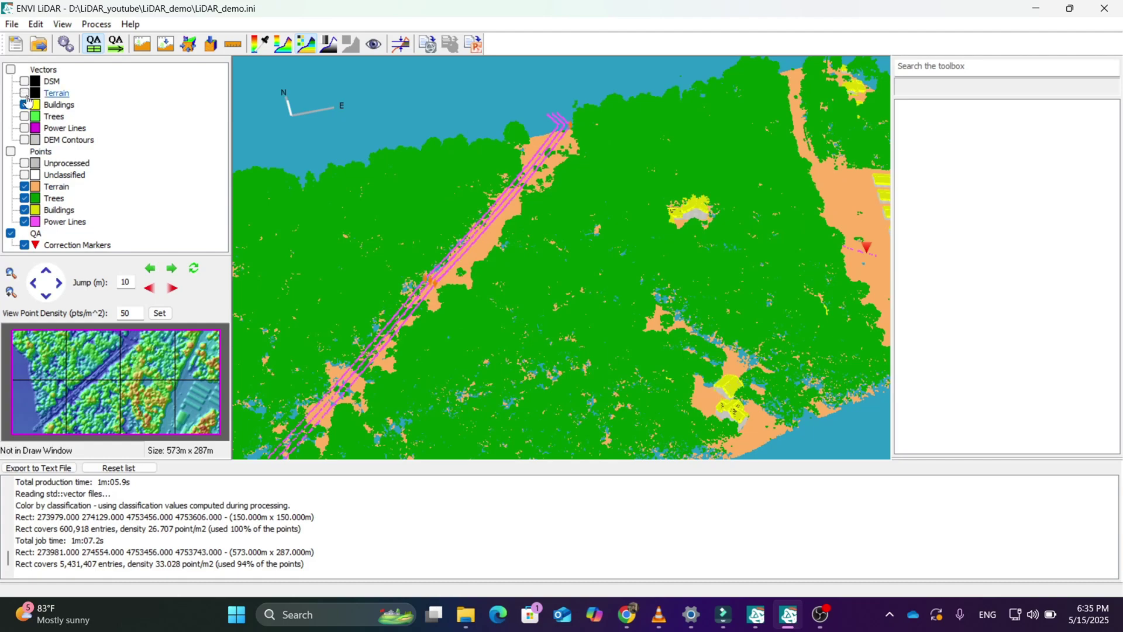